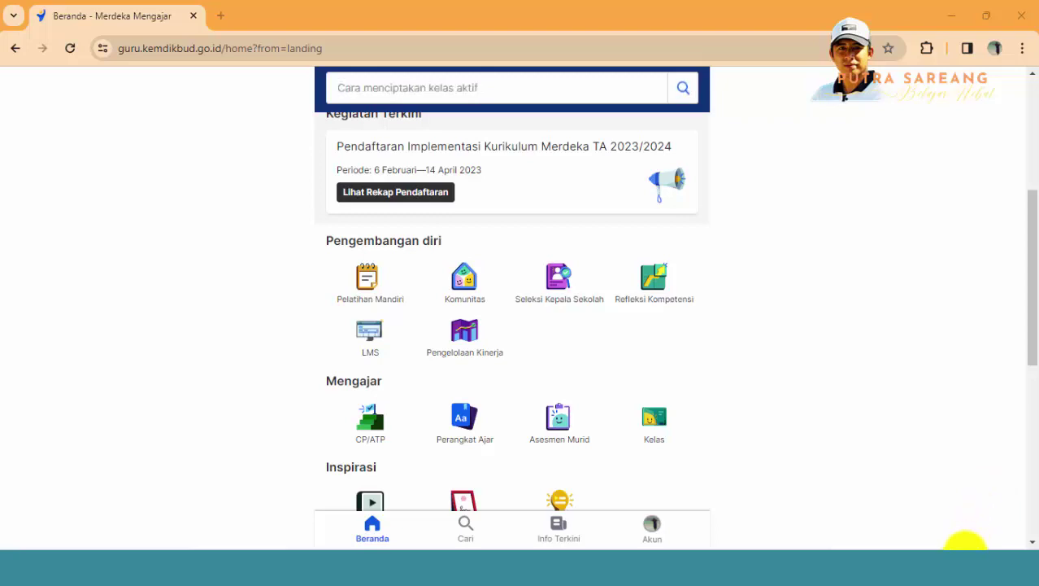
# Open Pengelolaan Kinerja from Pengembangan diri, go to Pengelolaan Kinerja Anda, and continue into the Perencanaan Kinerja Kepala Sekolah form.
pyautogui.scroll(1, 838, 452)
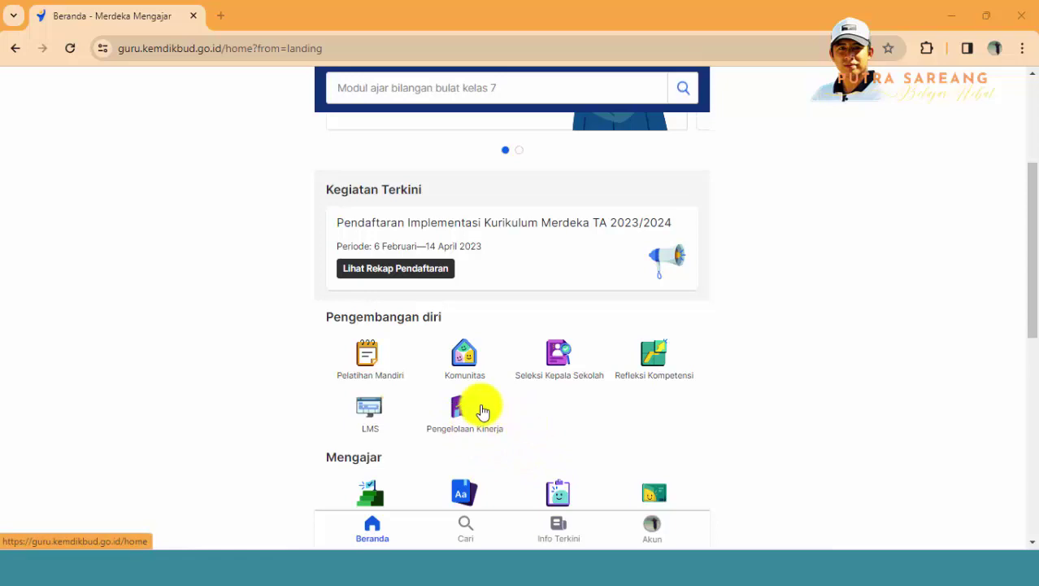
pyautogui.click(476, 409)
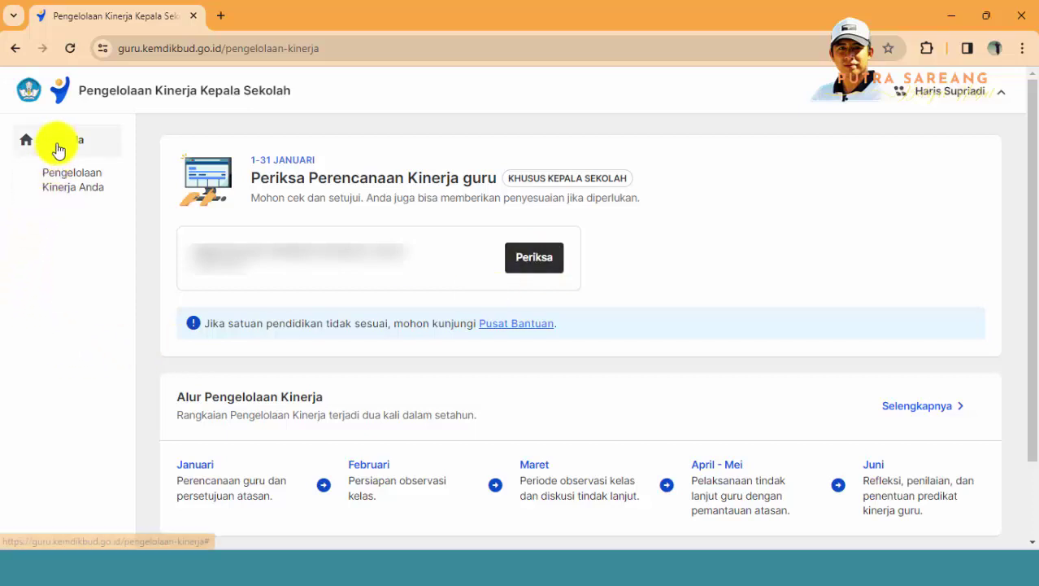
pyautogui.click(70, 190)
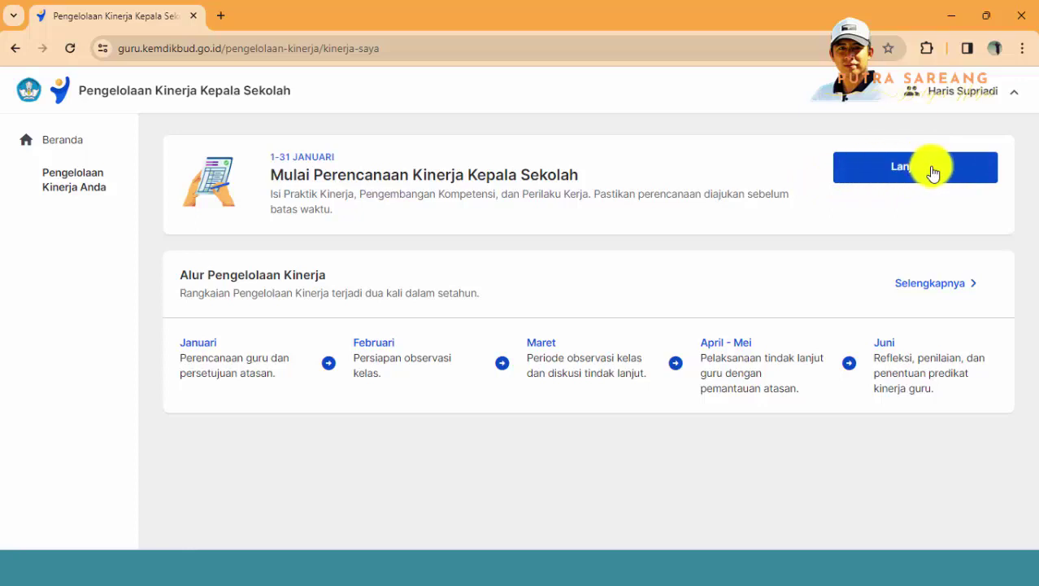
pyautogui.click(863, 171)
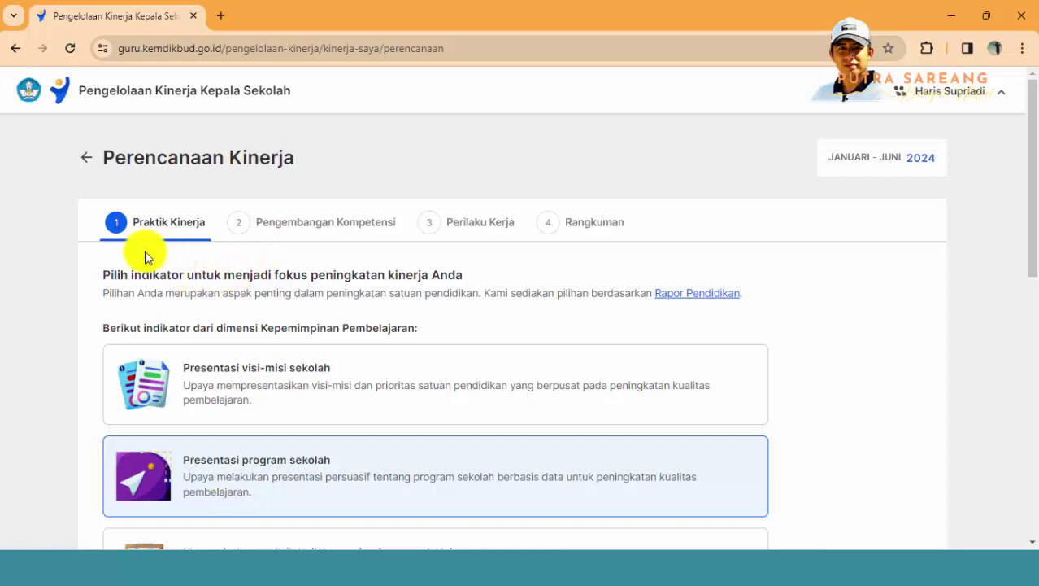
# Review the Praktik Kinerja instructions and the available Kepemimpinan Pembelajaran indicators.
pyautogui.scroll(-1, 297, 324)
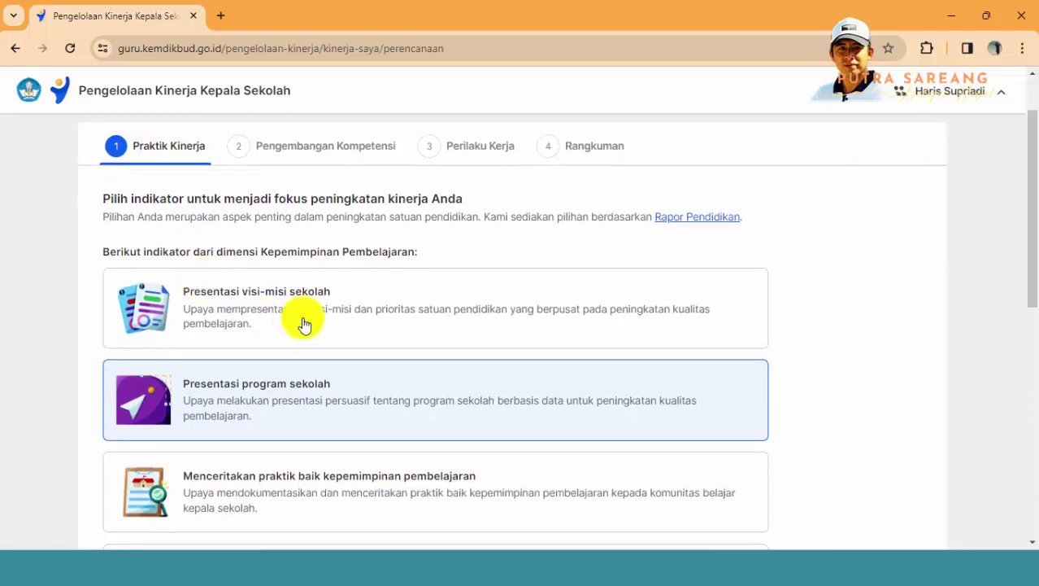
pyautogui.scroll(1, 277, 315)
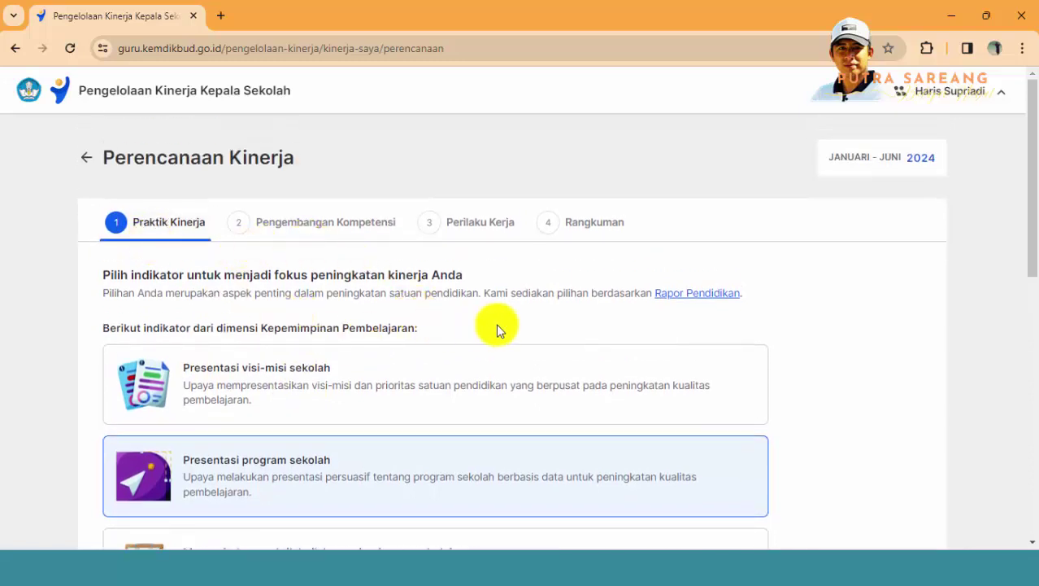
pyautogui.scroll(-1, 402, 327)
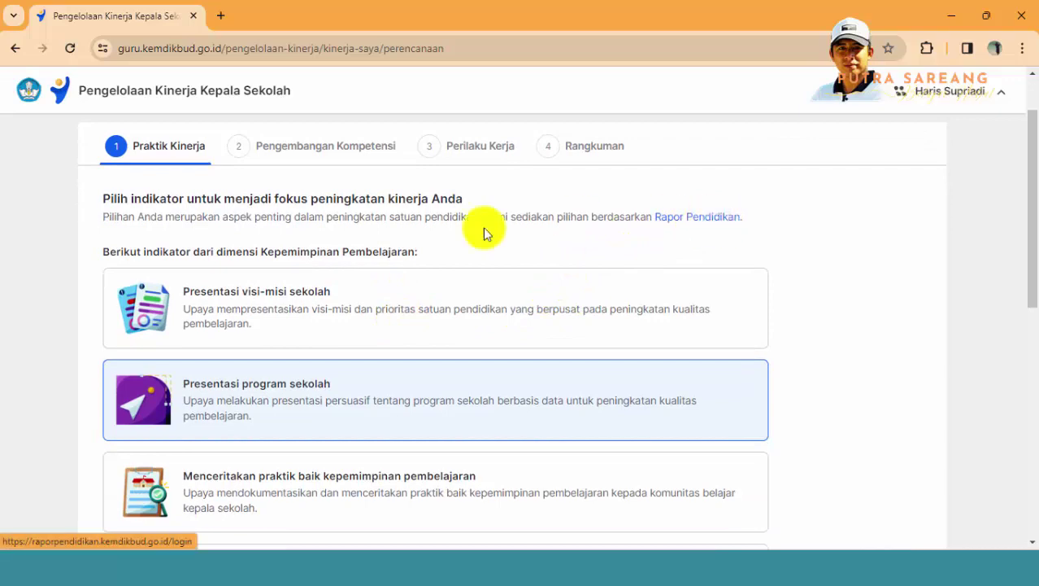
pyautogui.scroll(1, 337, 305)
pyautogui.scroll(-3, 333, 307)
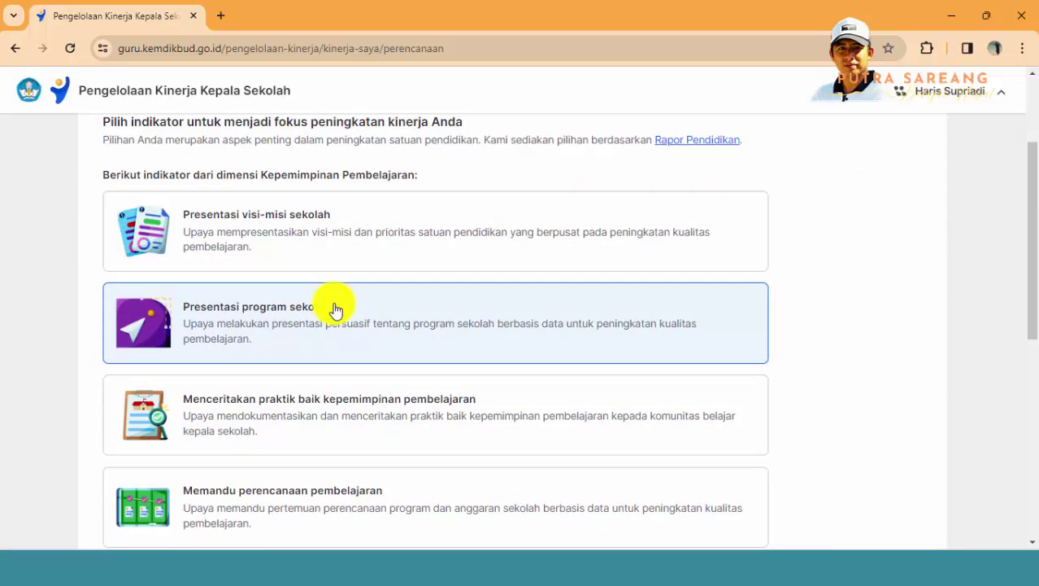
pyautogui.scroll(2, 332, 308)
pyautogui.scroll(2, 317, 316)
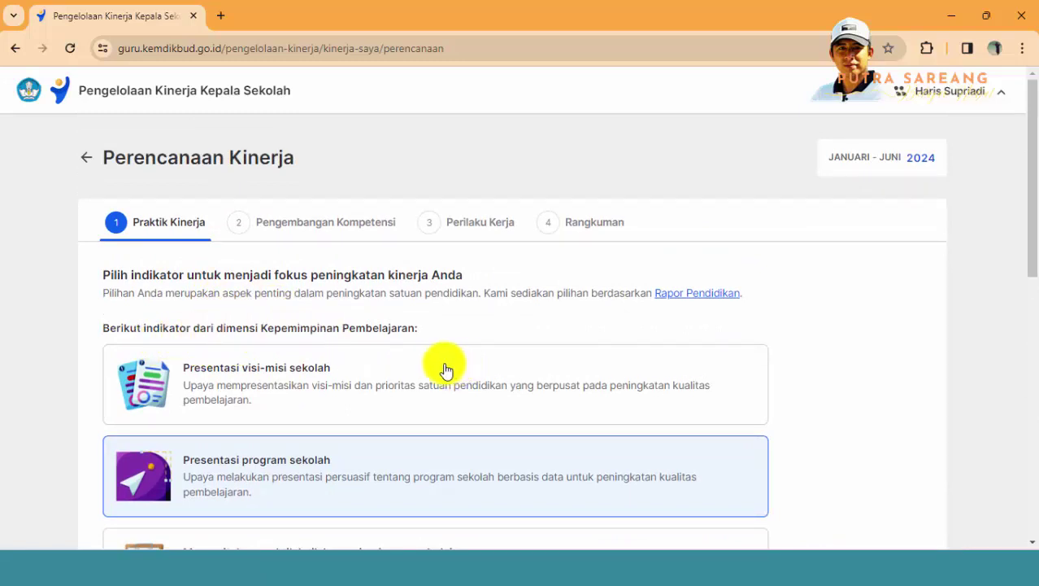
pyautogui.scroll(-2, 439, 366)
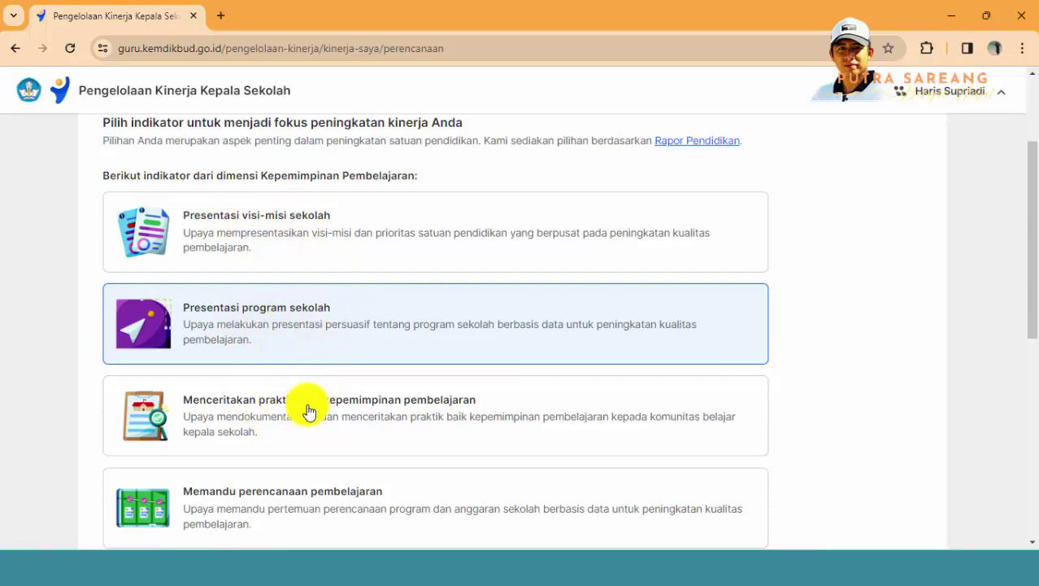
pyautogui.scroll(-3, 294, 467)
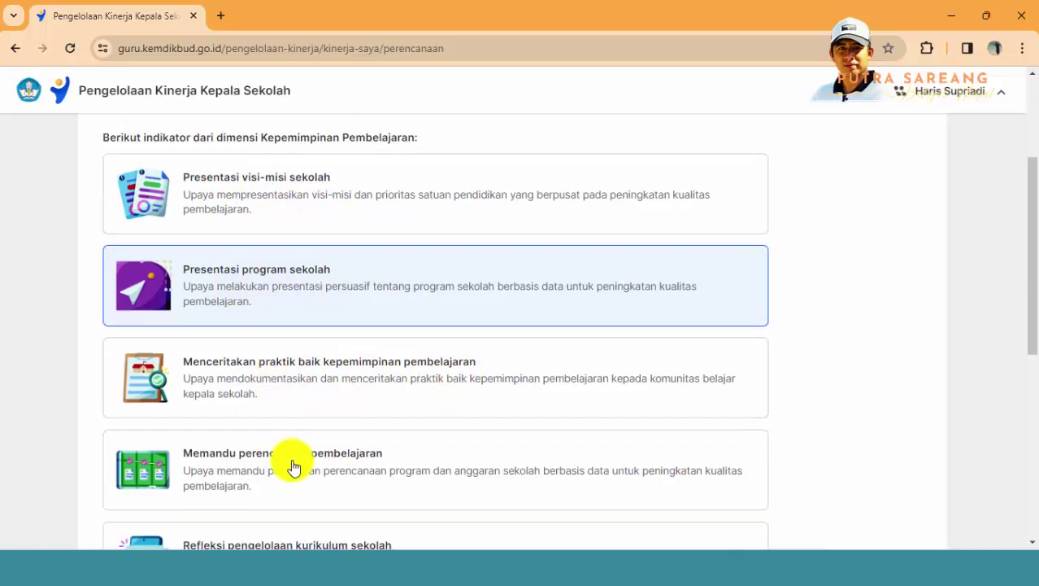
pyautogui.scroll(2, 337, 437)
pyautogui.scroll(2, 338, 441)
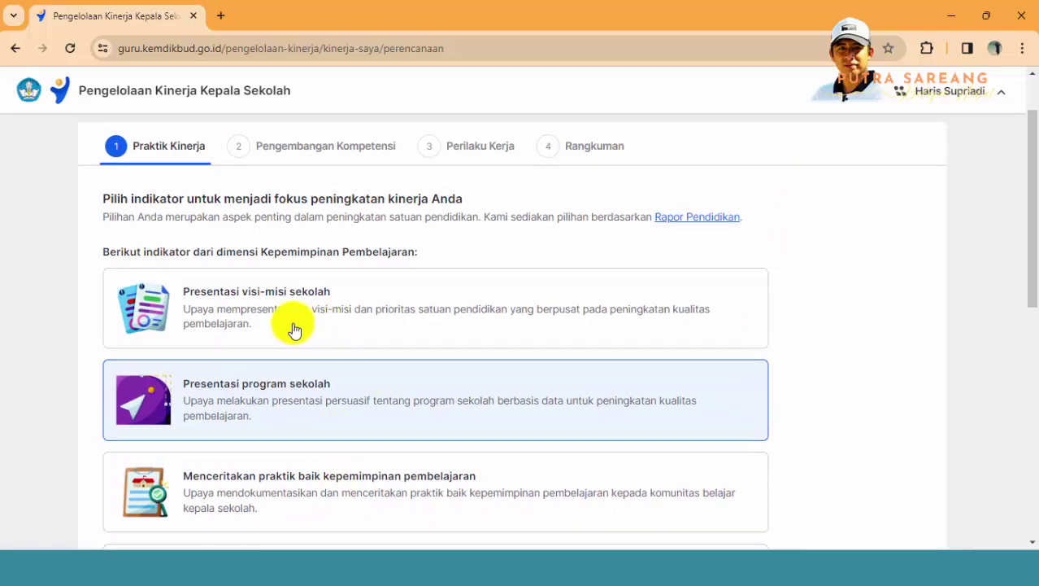
# Try the Presentasi visi-misi sekolah and Presentasi program sekolah indicators in alternation, ending on Presentasi program sekolah.
pyautogui.click(224, 312)
pyautogui.scroll(1, 223, 321)
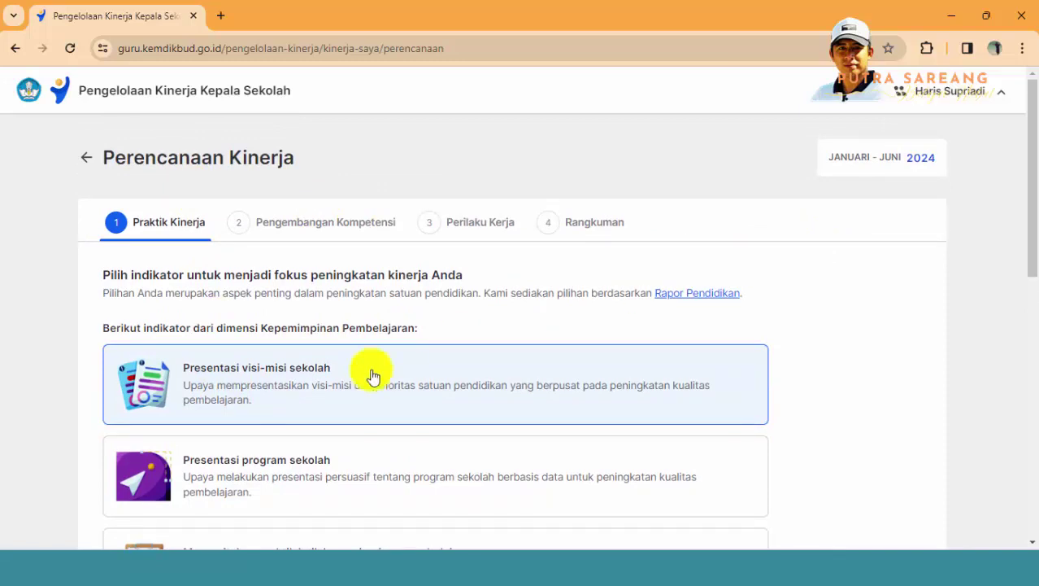
pyautogui.scroll(-1, 359, 378)
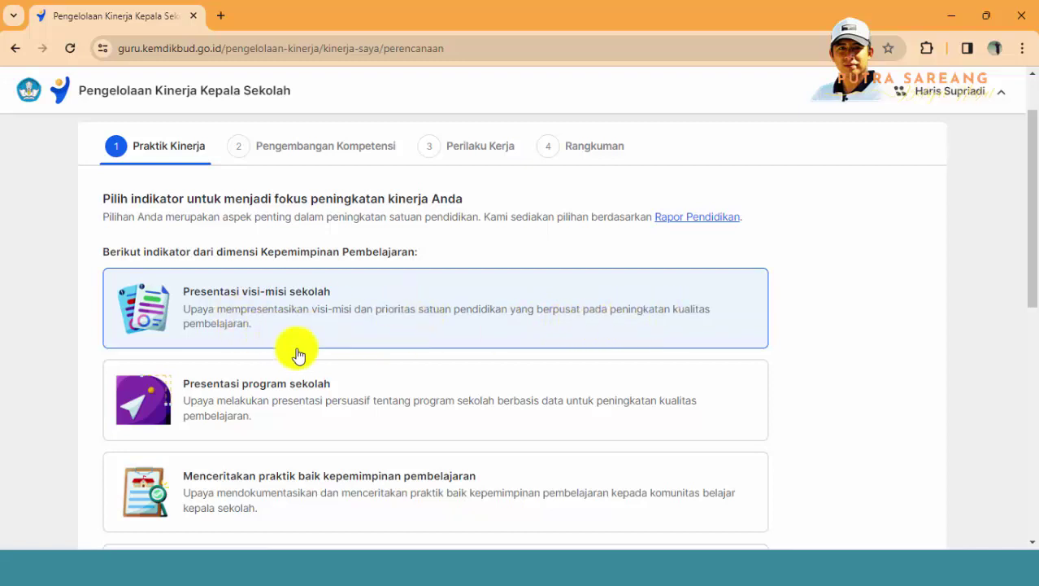
pyautogui.click(342, 397)
pyautogui.click(295, 320)
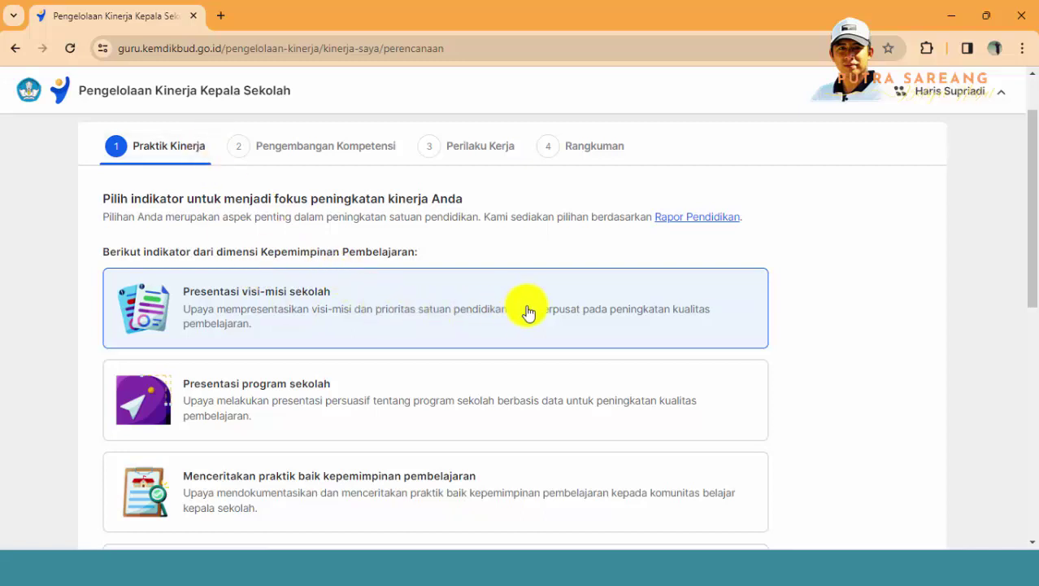
pyautogui.click(314, 405)
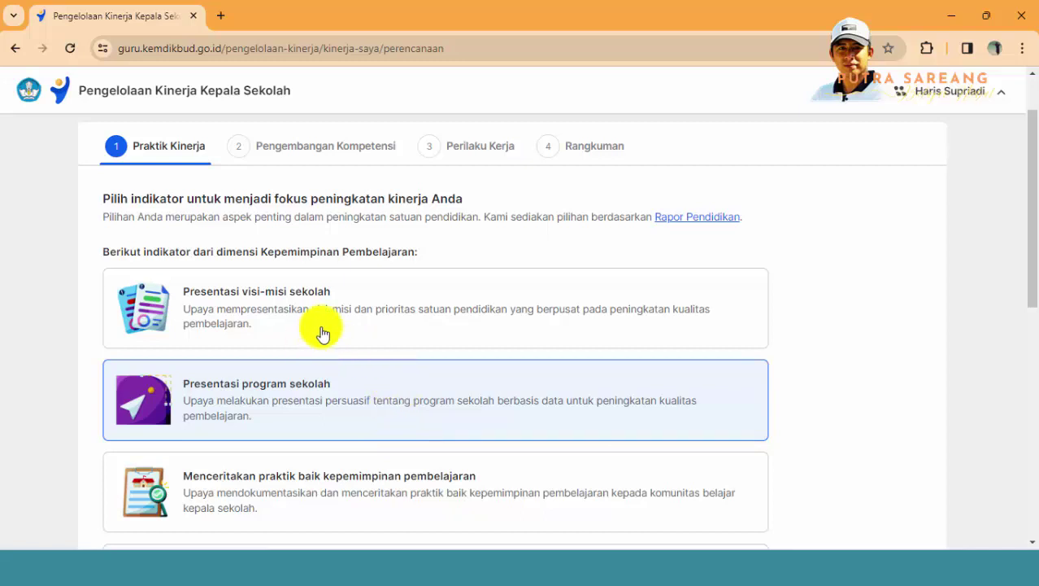
# Choose Presentasi visi-misi sekolah as the focus indicator for Praktik Kinerja after comparing it with the other indicators.
pyautogui.scroll(-1, 312, 431)
pyautogui.scroll(-2, 312, 431)
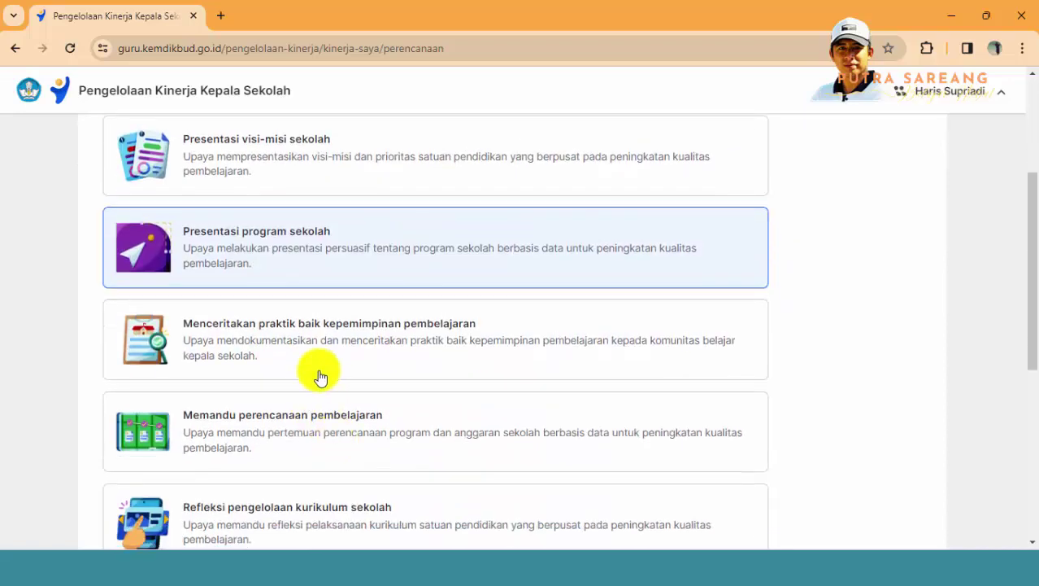
pyautogui.scroll(2, 344, 442)
pyautogui.scroll(-1, 348, 444)
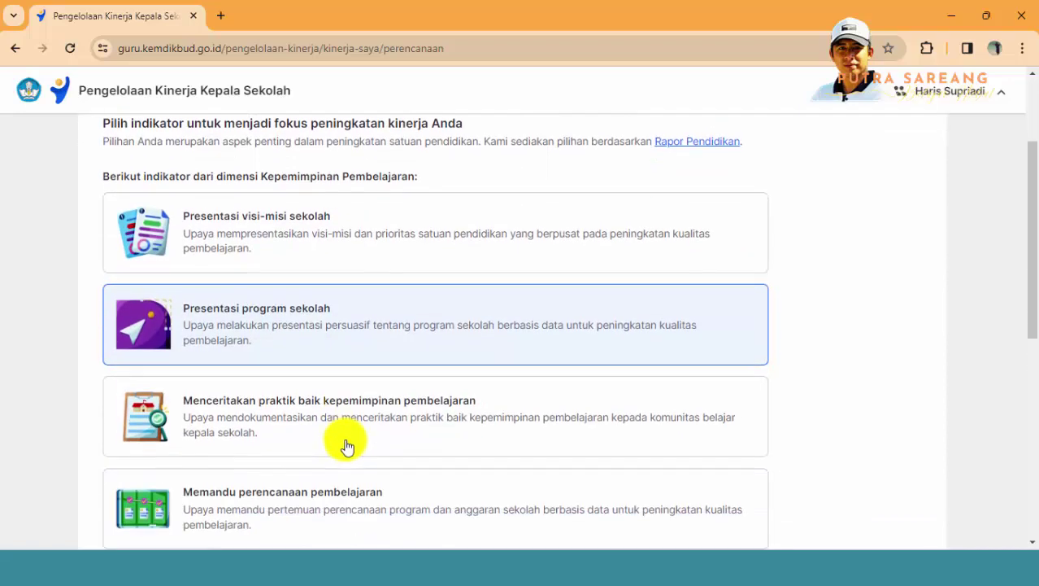
pyautogui.scroll(-1, 370, 459)
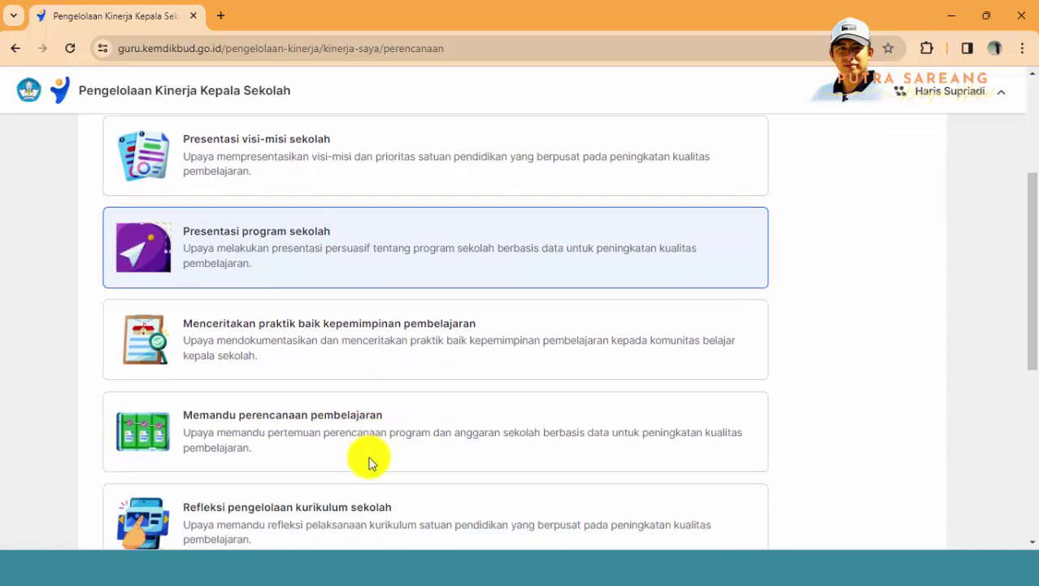
pyautogui.scroll(2, 342, 454)
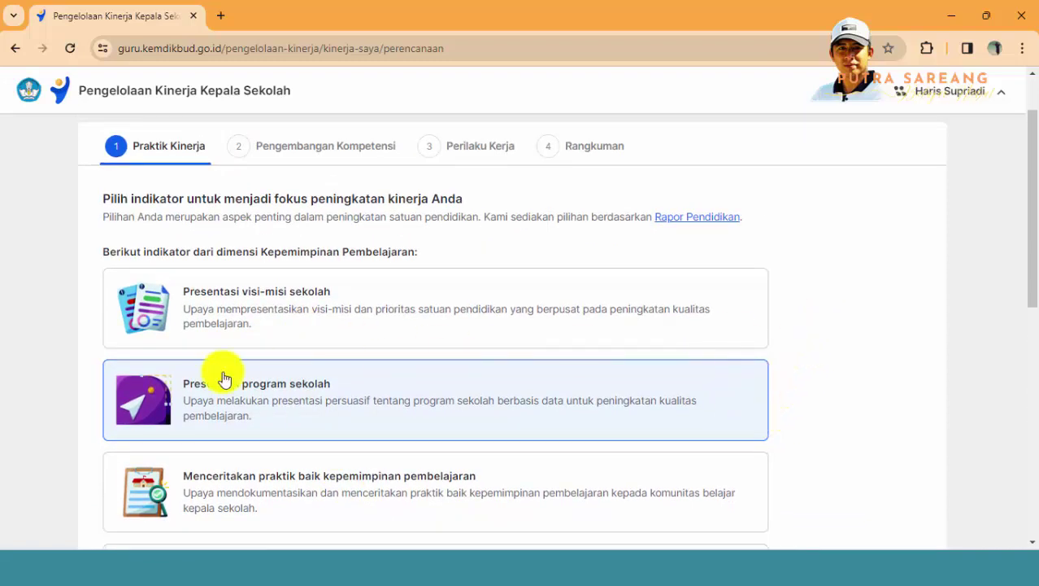
pyautogui.click(295, 317)
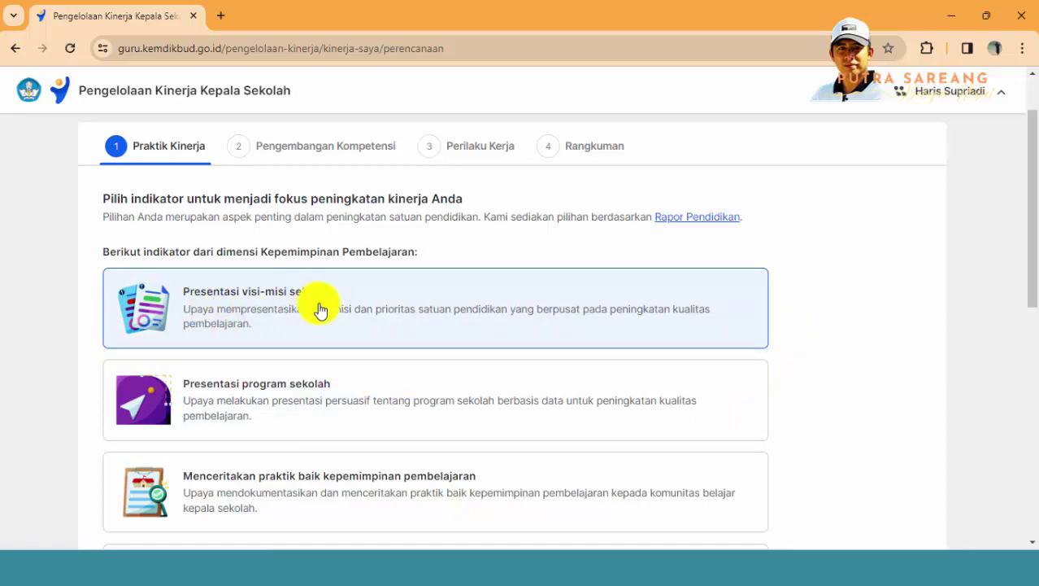
# Check the Praktik Kinerja selection against the full indicator list and proceed to the Pengembangan Kompetensi stage.
pyautogui.scroll(-7, 606, 345)
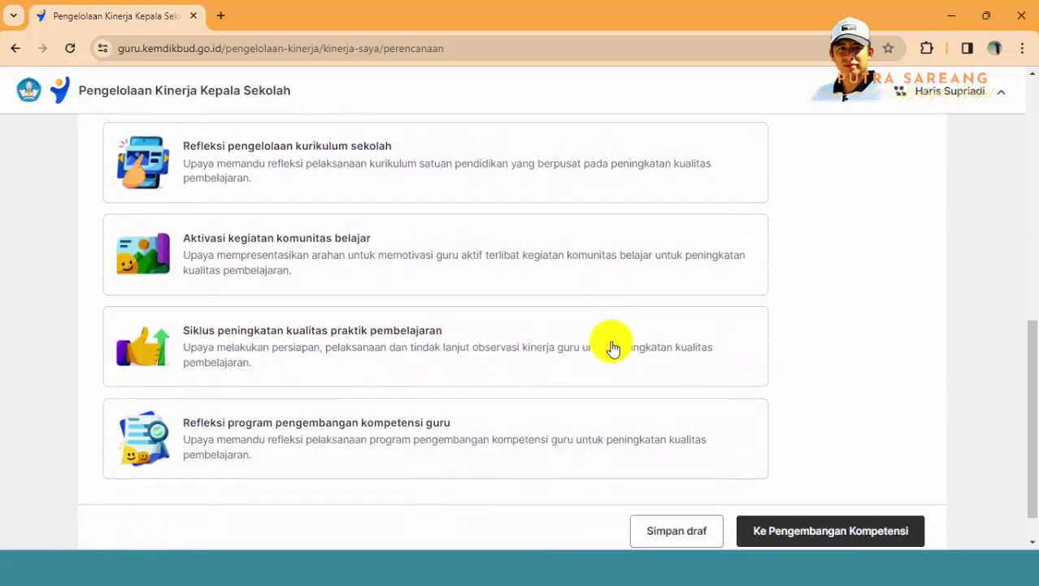
pyautogui.scroll(8, 596, 344)
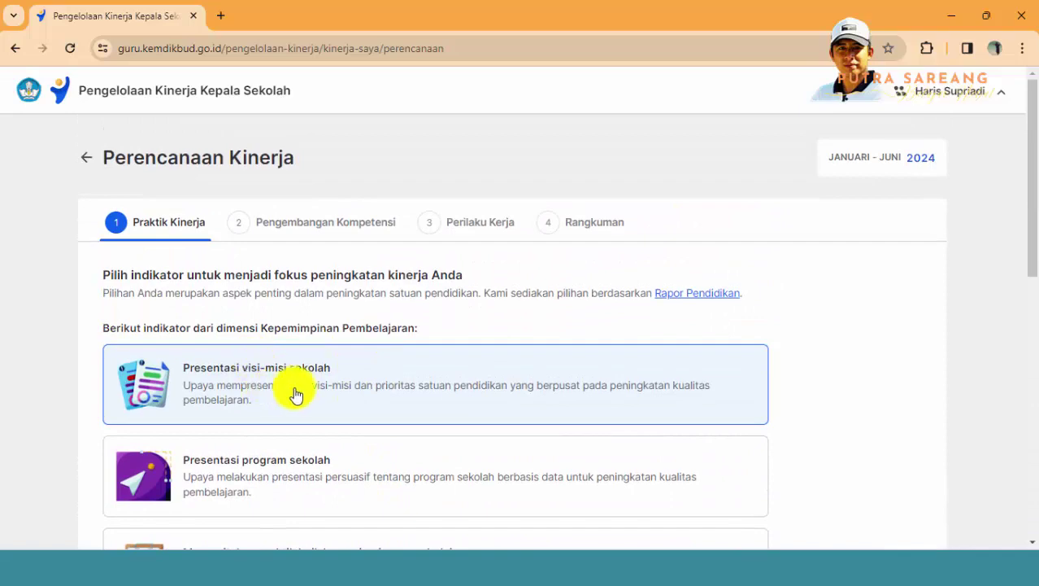
pyautogui.scroll(-5, 394, 367)
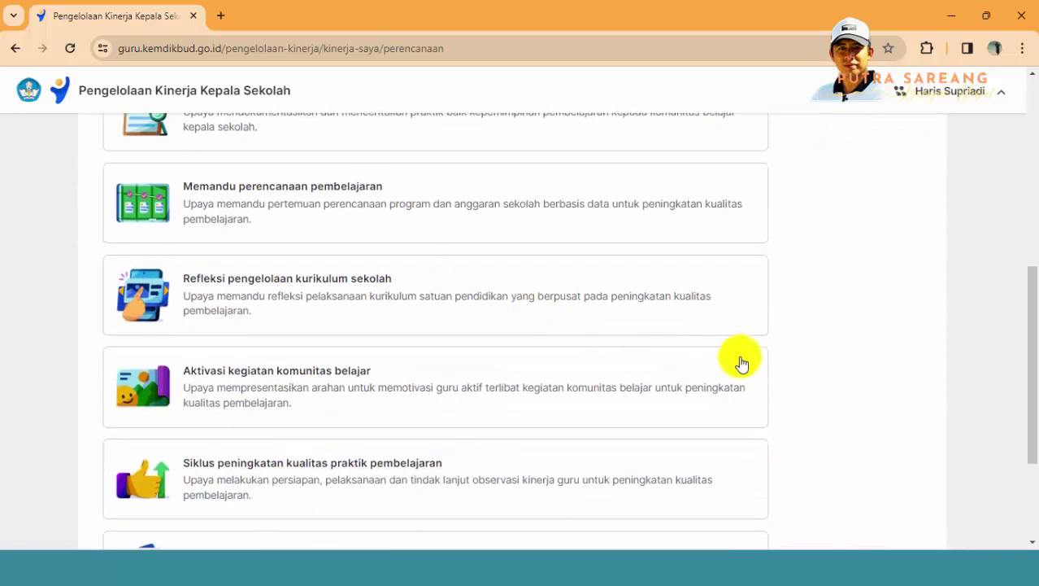
pyautogui.scroll(-2, 742, 364)
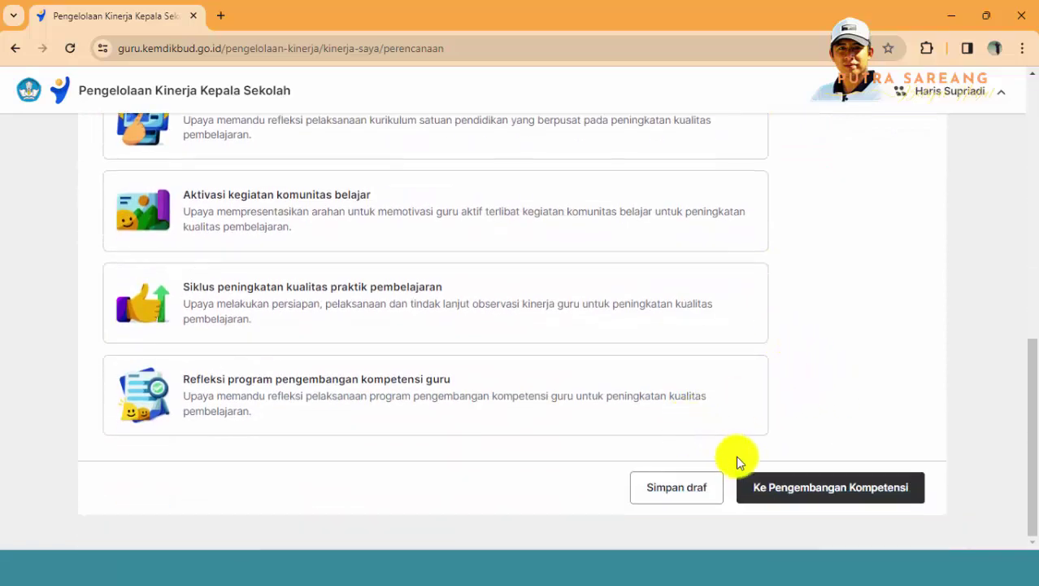
pyautogui.click(854, 492)
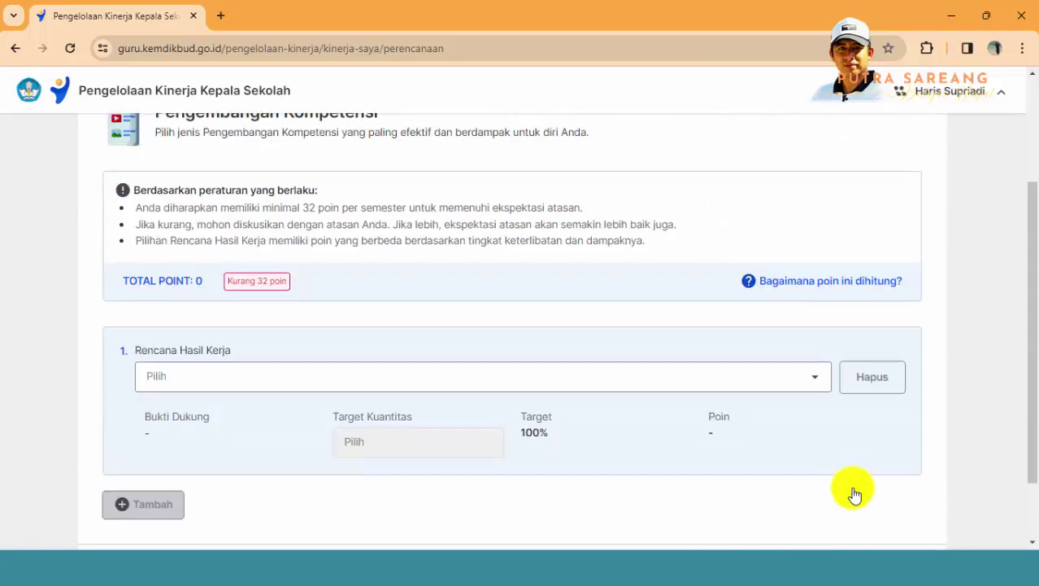
# Review the point rules and set the first Rencana Hasil Kerja to the 6-point option "penelaah aksi nyata sejawat yang dihasilkan Guru dan/atau Kepala Sekolah lain".
pyautogui.scroll(1, 319, 341)
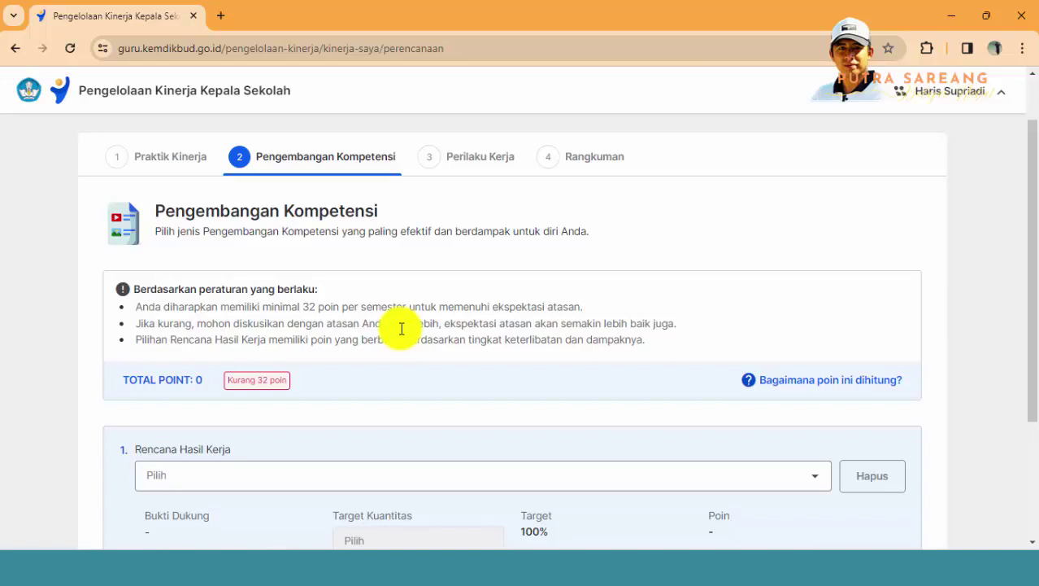
pyautogui.scroll(-1, 386, 321)
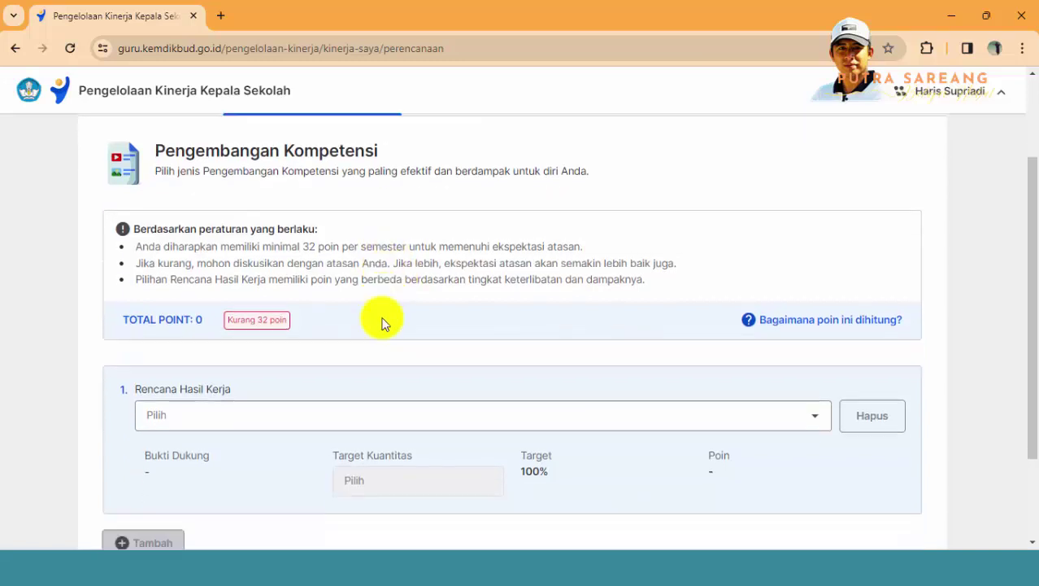
pyautogui.scroll(1, 324, 390)
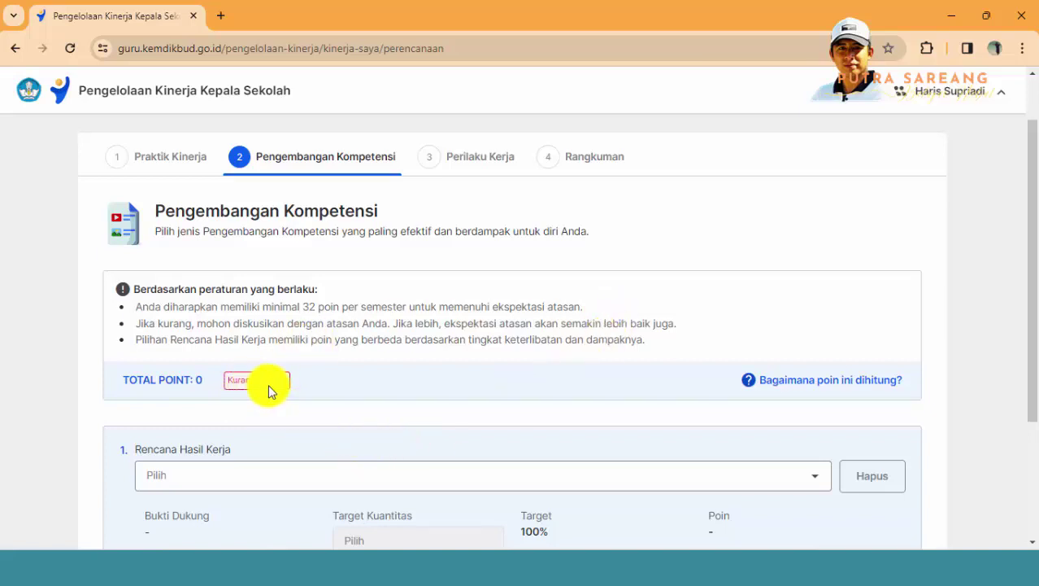
pyautogui.scroll(-1, 269, 390)
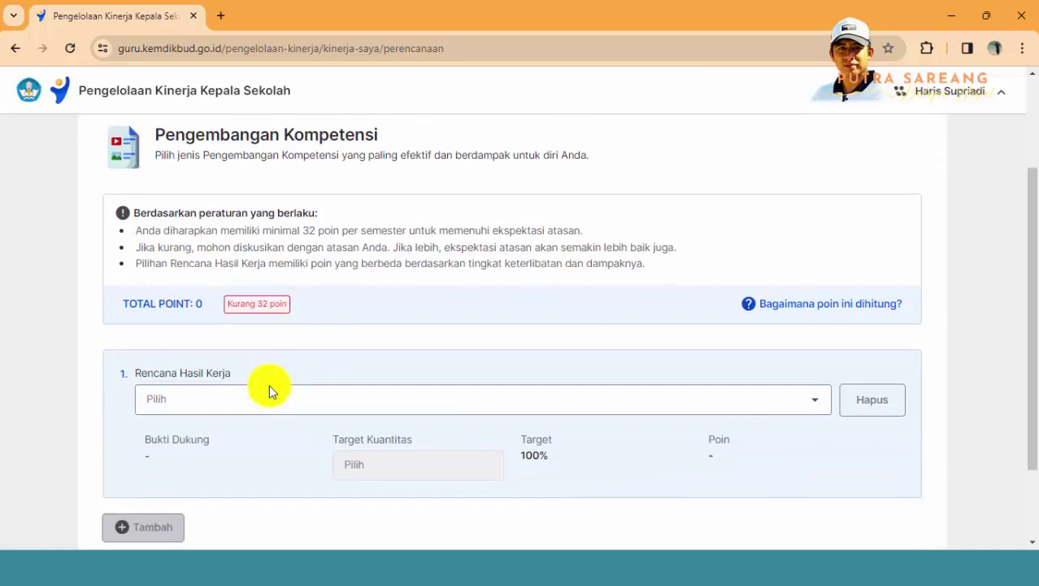
pyautogui.scroll(1, 269, 389)
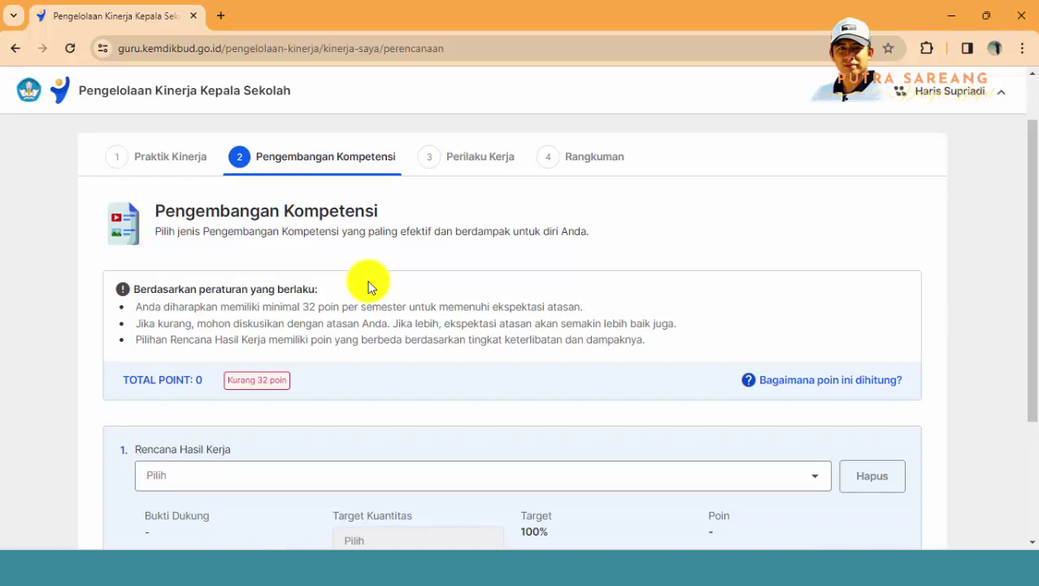
pyautogui.scroll(-1, 369, 285)
pyautogui.scroll(-1, 370, 287)
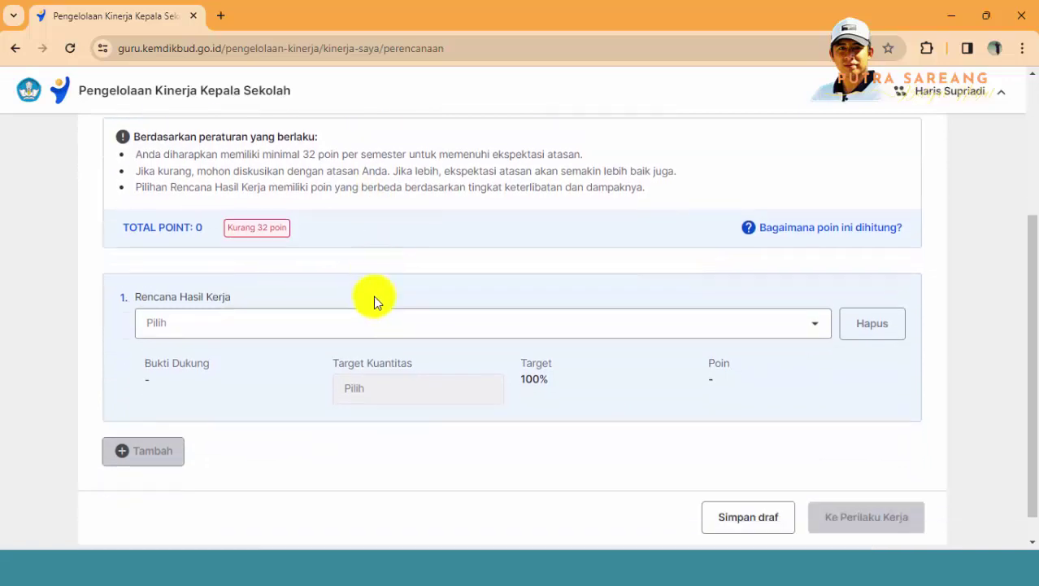
pyautogui.click(795, 327)
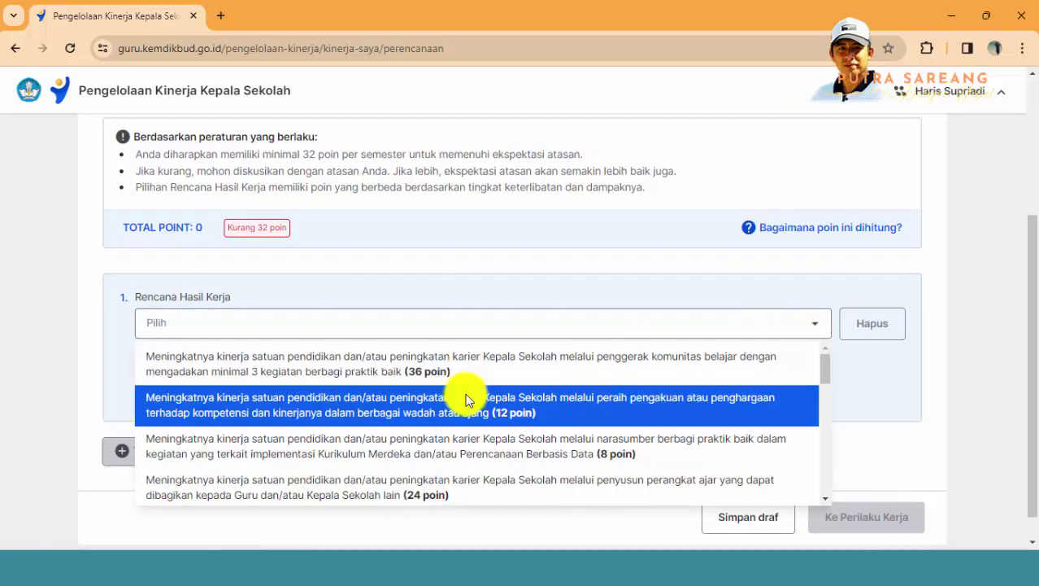
pyautogui.scroll(2, 445, 401)
pyautogui.scroll(-2, 449, 405)
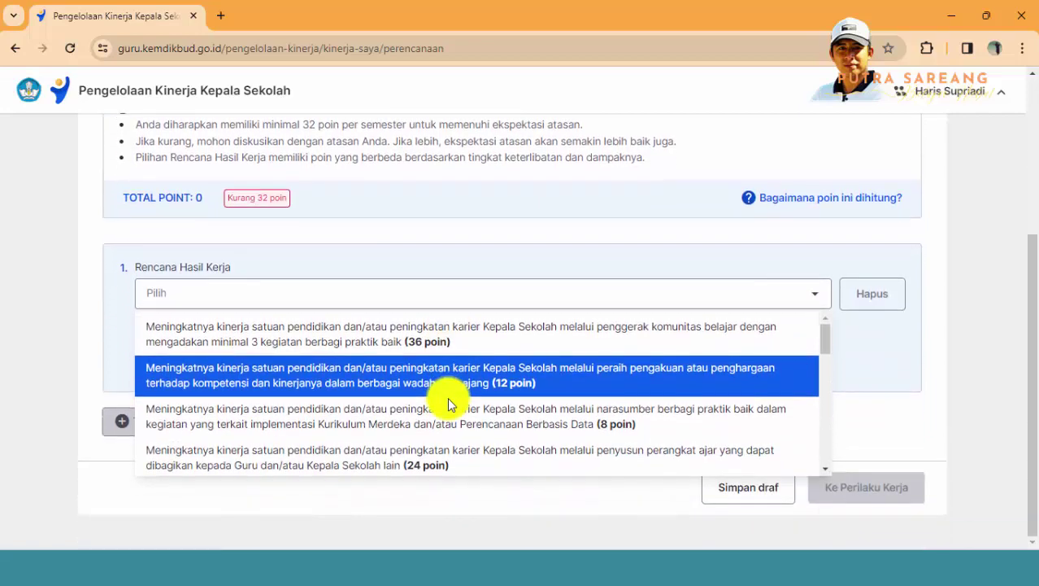
pyautogui.scroll(-2, 449, 404)
pyautogui.click(524, 413)
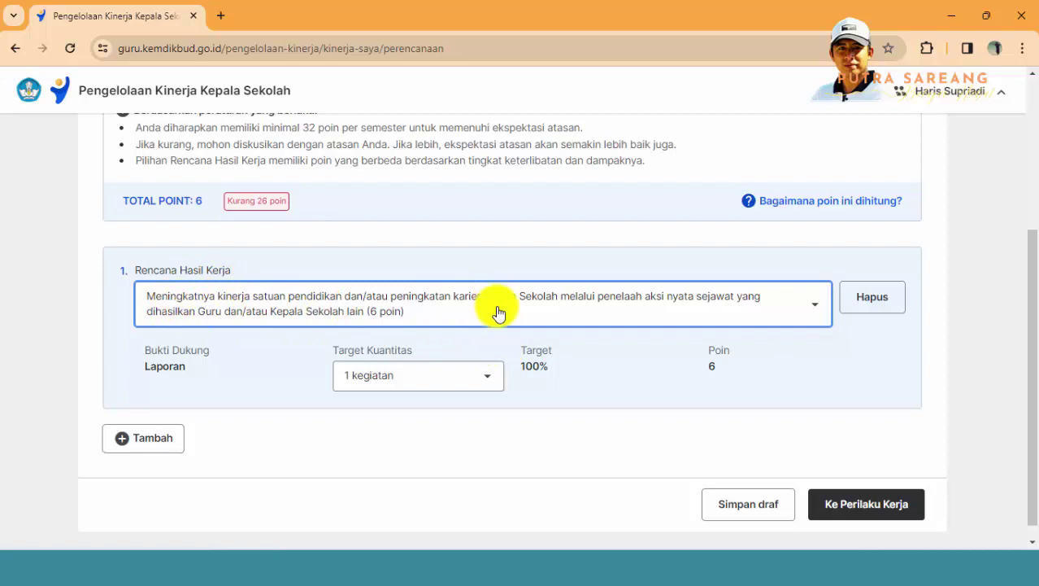
# Set the Target Kuantitas of the first Rencana Hasil Kerja to 2 kegiatan.
pyautogui.scroll(1, 529, 337)
pyautogui.scroll(-1, 573, 389)
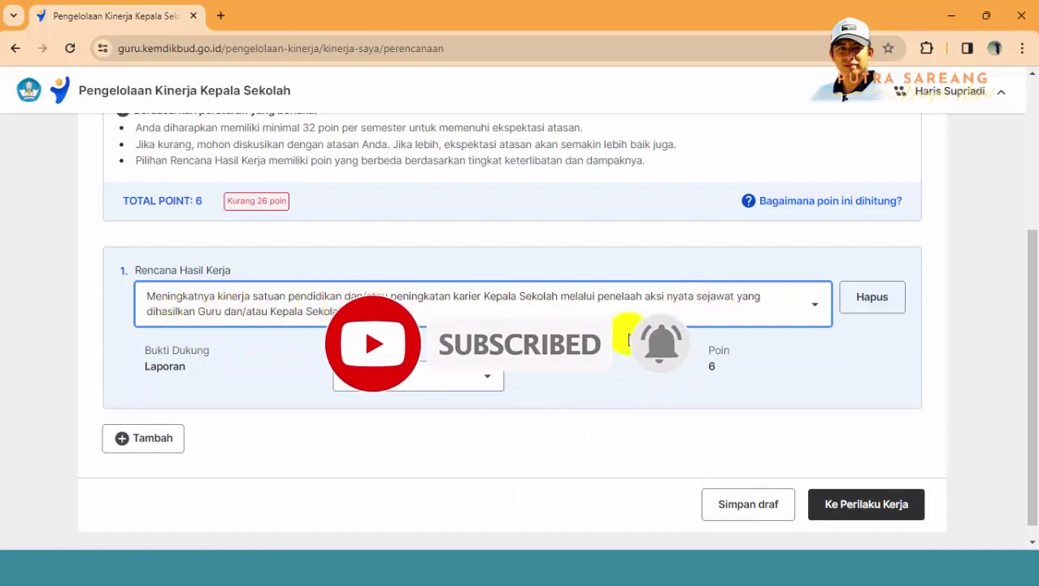
pyautogui.click(485, 384)
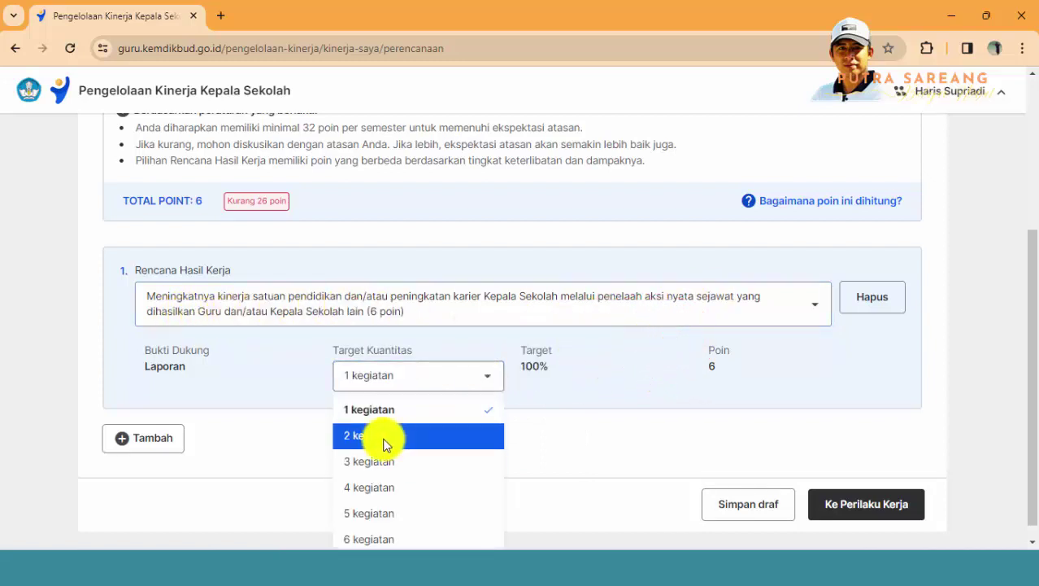
pyautogui.click(385, 444)
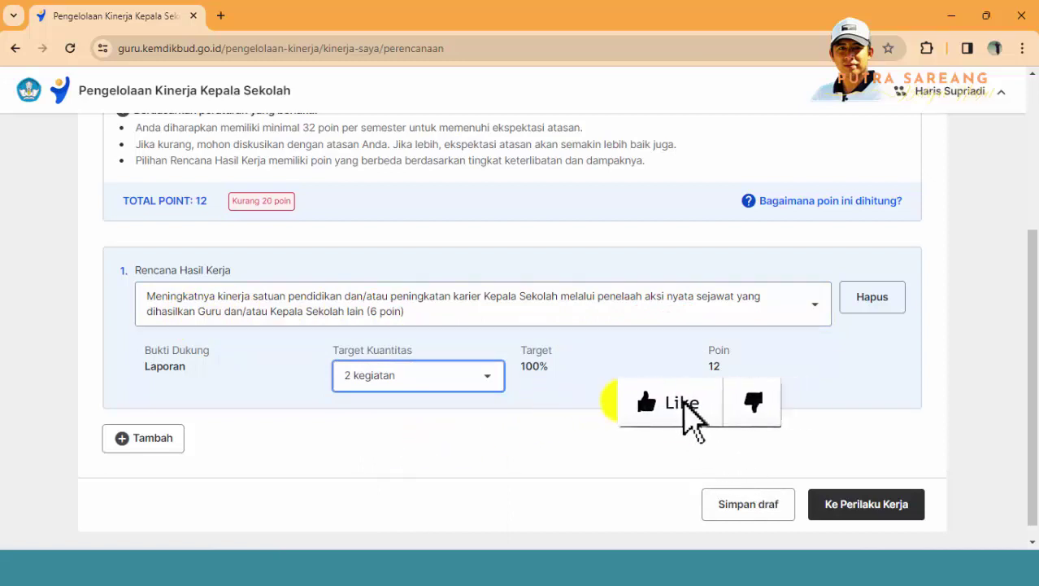
# Add a second Rencana Hasil Kerja with the 4-point option "partisipan kegiatan seminar, lokakarya, konferensi, simposium, dan/atau studi banding lapangan".
pyautogui.scroll(-1, 683, 435)
pyautogui.click(149, 420)
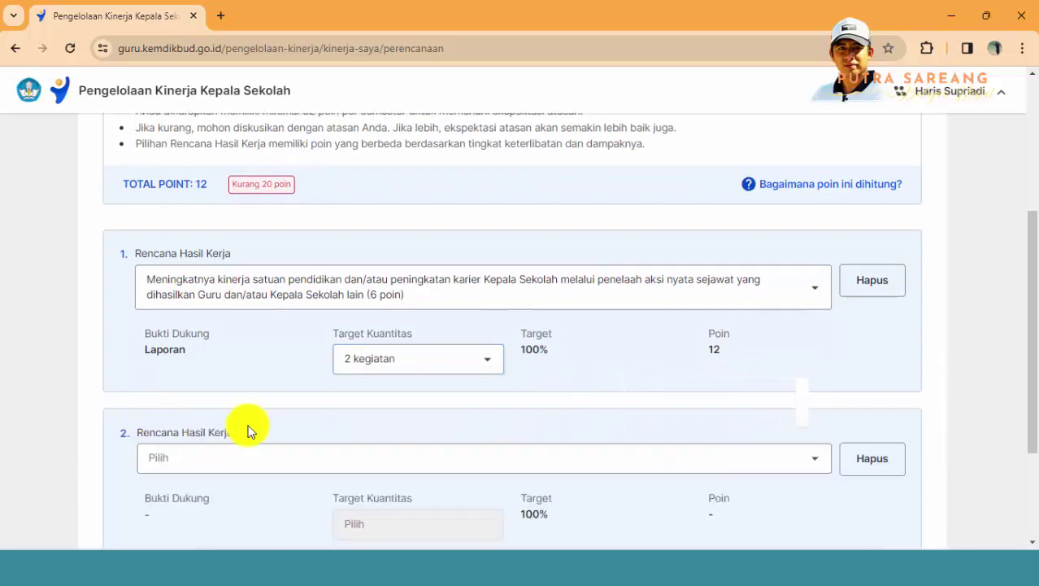
pyautogui.scroll(-2, 325, 423)
pyautogui.click(770, 313)
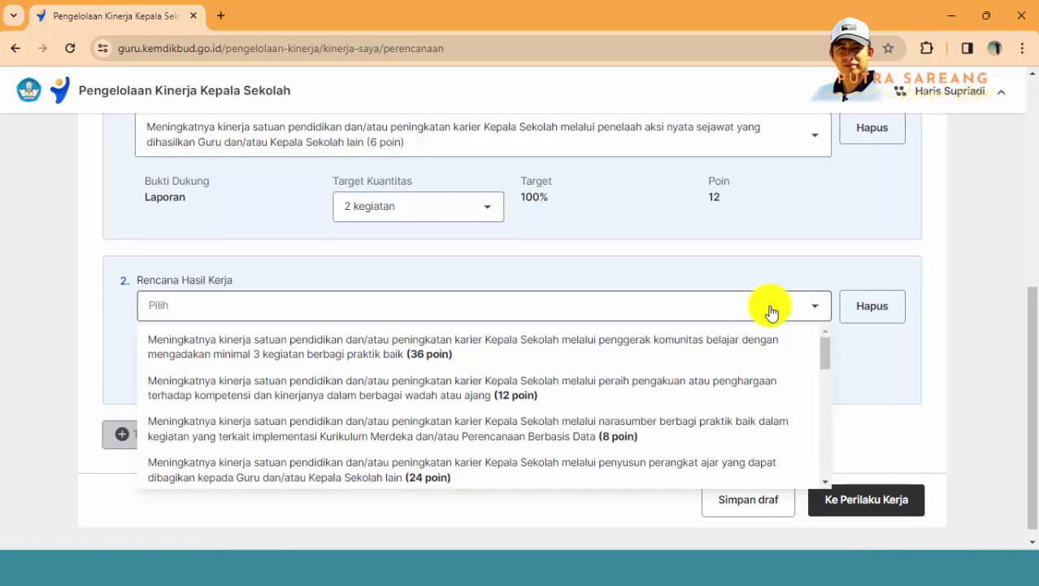
pyautogui.scroll(-1, 530, 394)
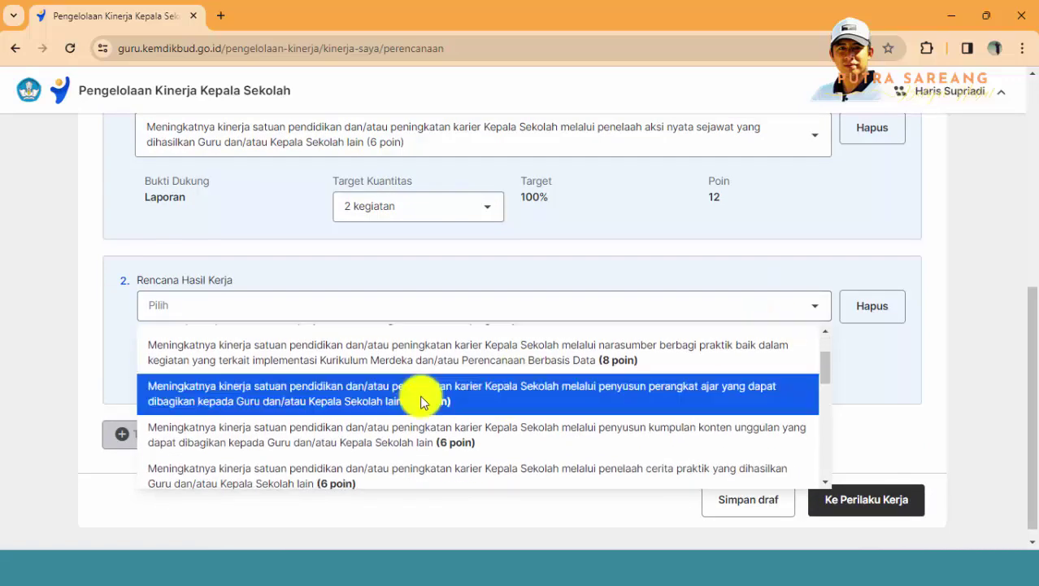
pyautogui.scroll(-1, 464, 413)
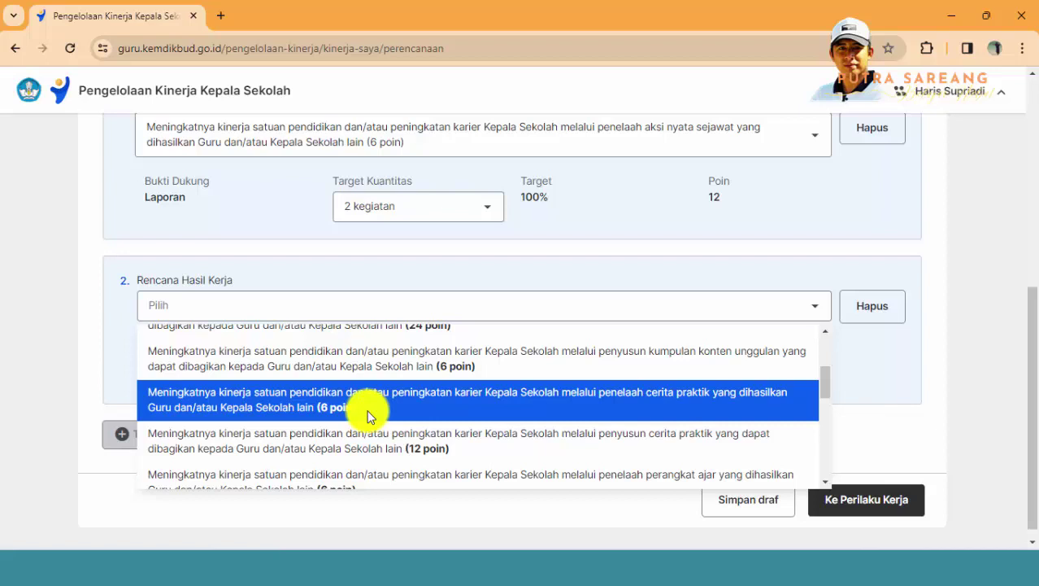
pyautogui.scroll(-1, 368, 417)
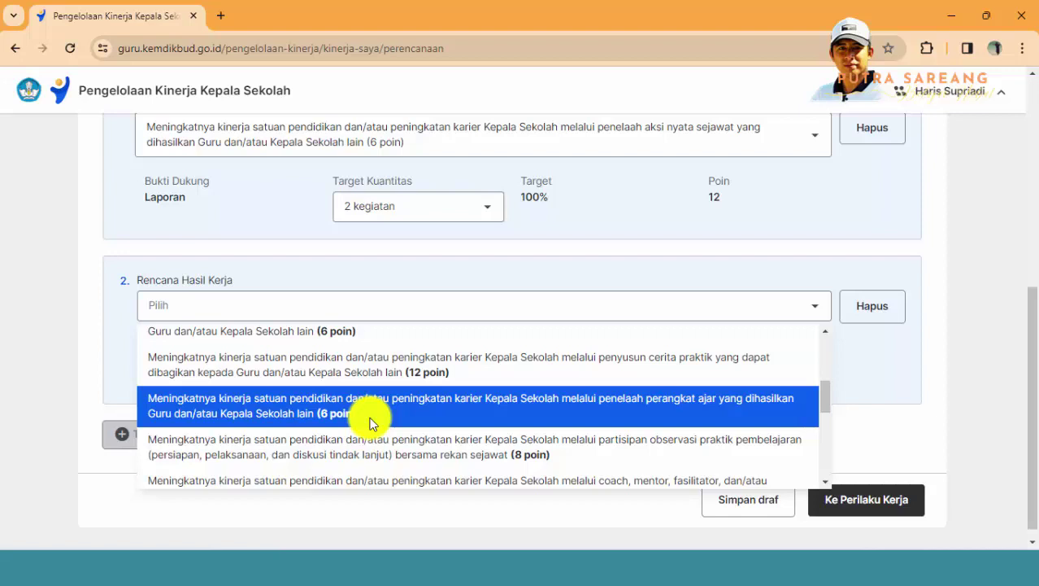
pyautogui.scroll(-2, 457, 411)
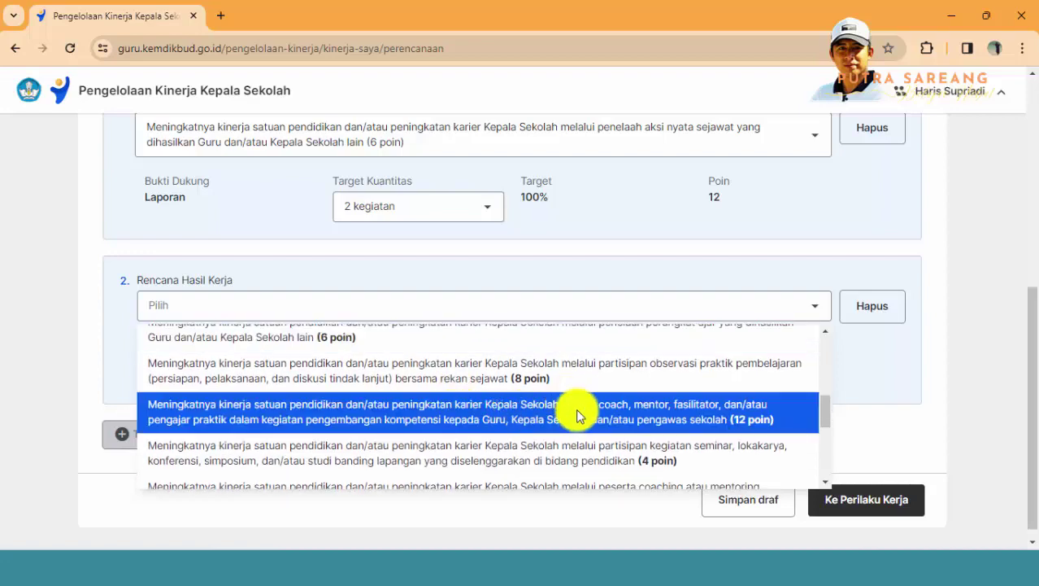
pyautogui.scroll(-2, 582, 399)
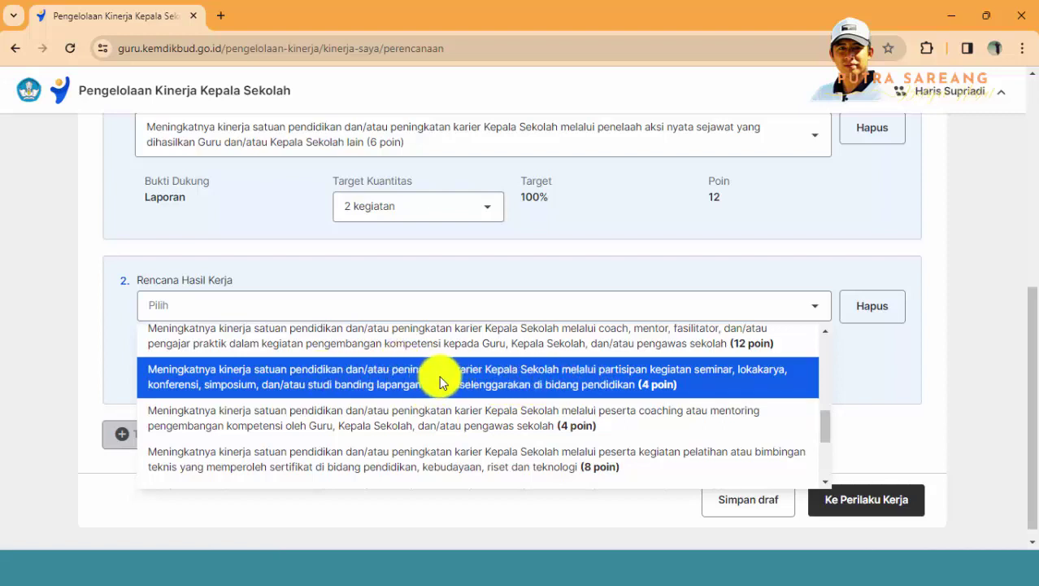
pyautogui.click(626, 378)
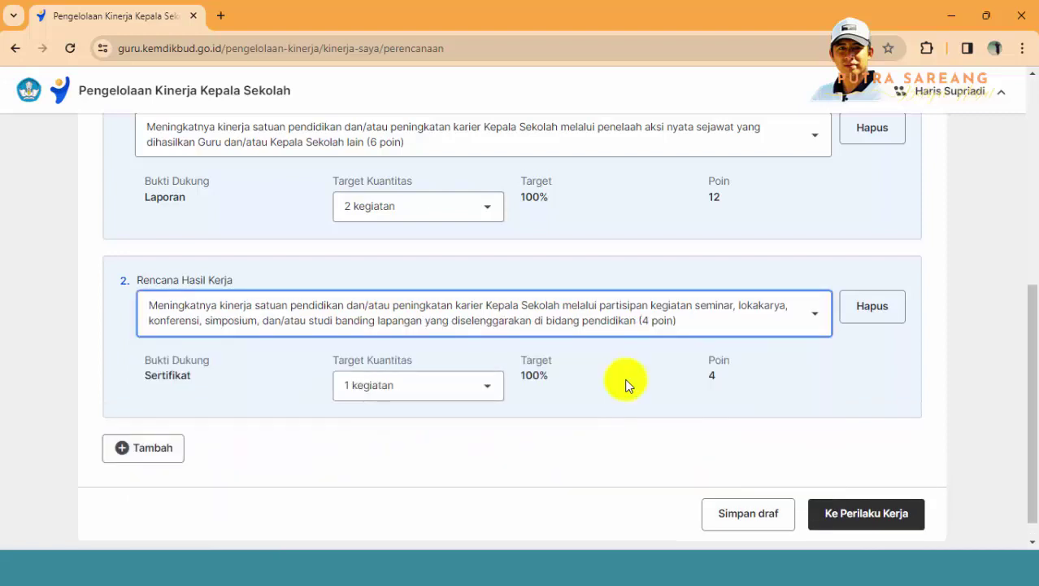
# Set the Target Kuantitas of the second Rencana Hasil Kerja to 4 kegiatan and check the point total.
pyautogui.click(494, 393)
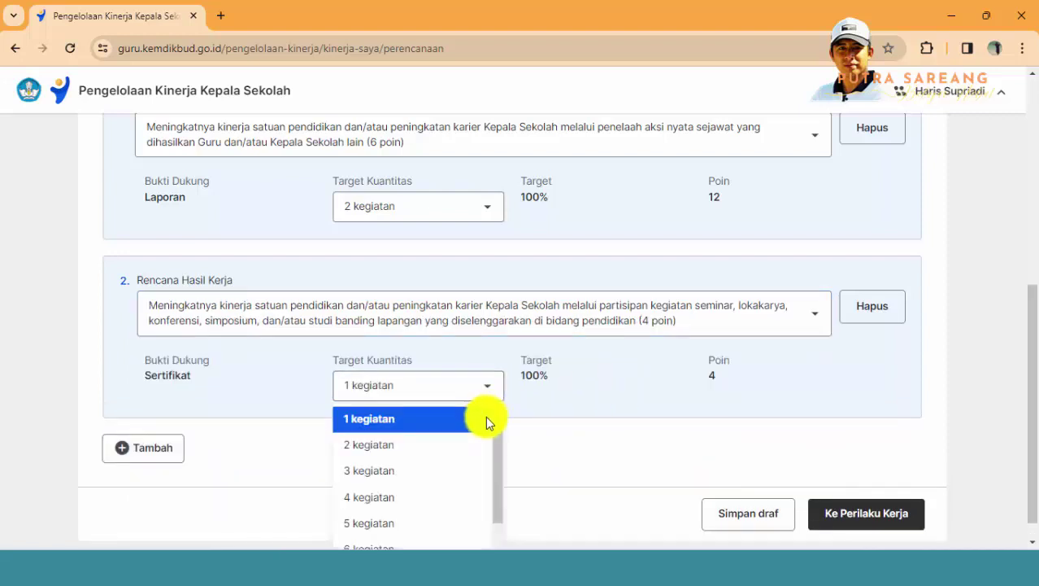
pyautogui.scroll(-1, 447, 447)
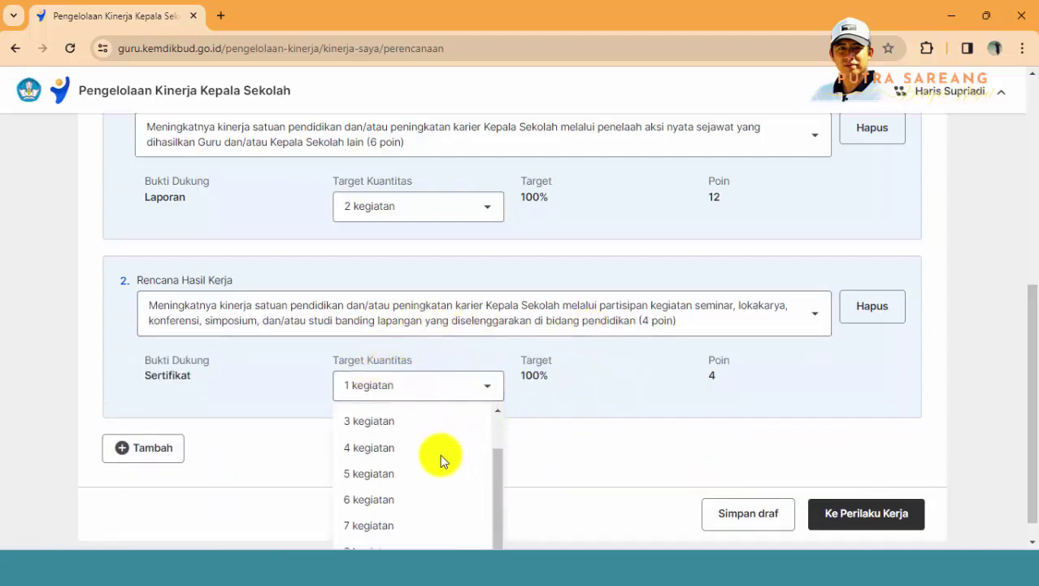
pyautogui.scroll(-1, 392, 492)
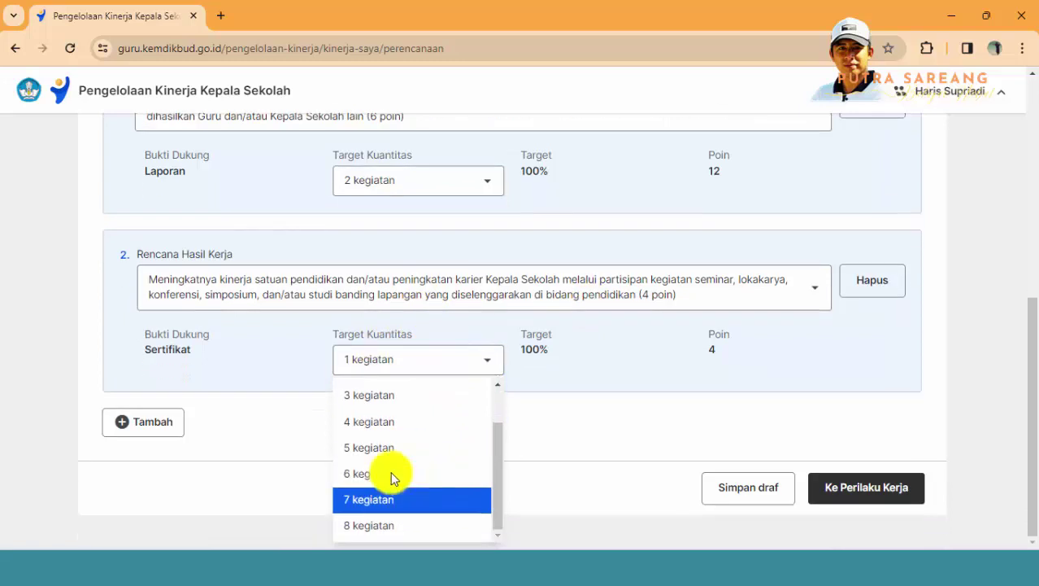
pyautogui.click(386, 421)
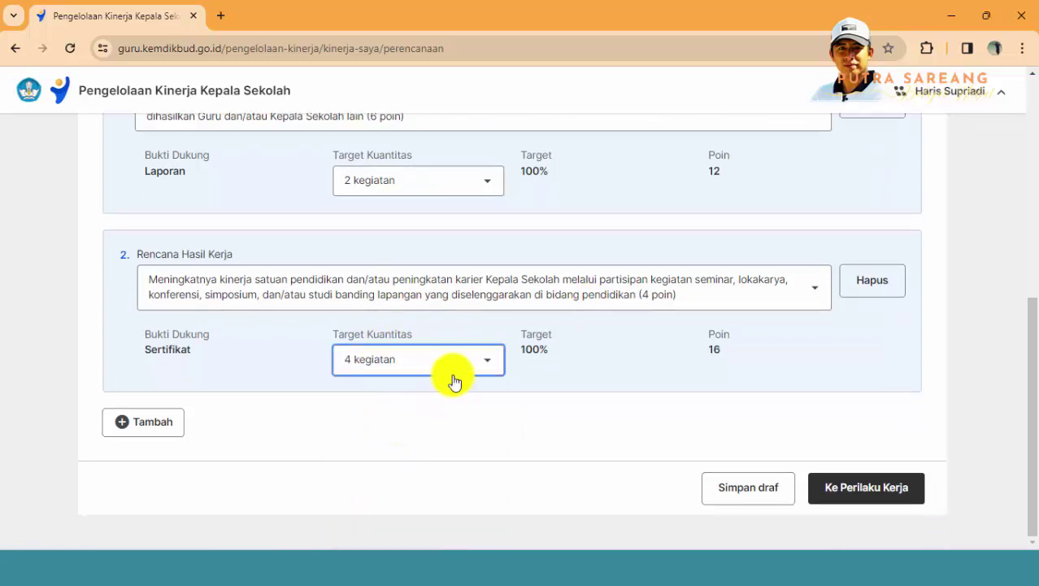
pyautogui.scroll(2, 484, 404)
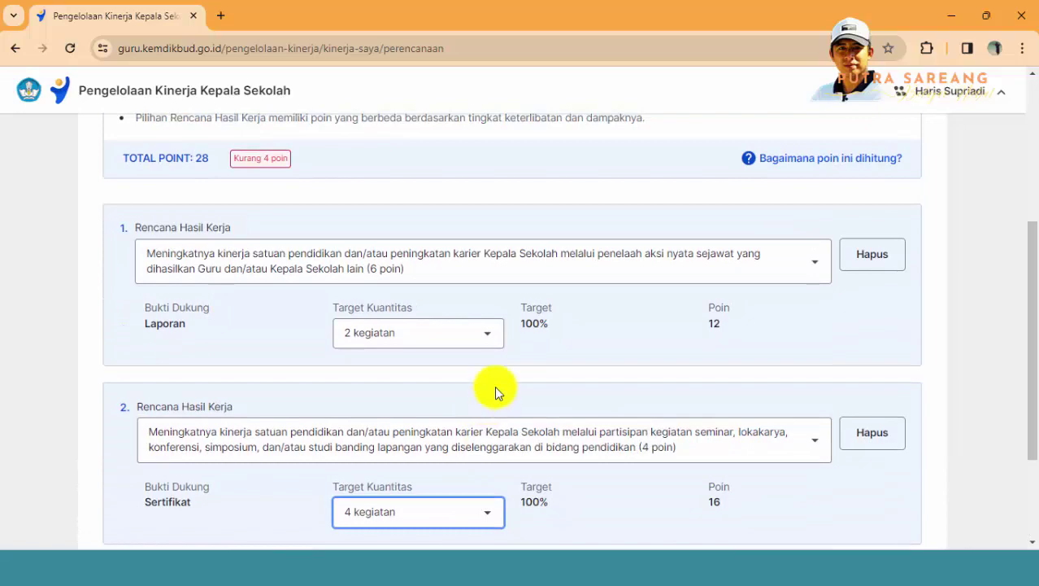
# Add a third Rencana Hasil Kerja with the 6-point option "penelaah perangkat ajar yang dihasilkan Guru dan/atau Kepala Sekolah lain".
pyautogui.scroll(-2, 493, 395)
pyautogui.click(156, 422)
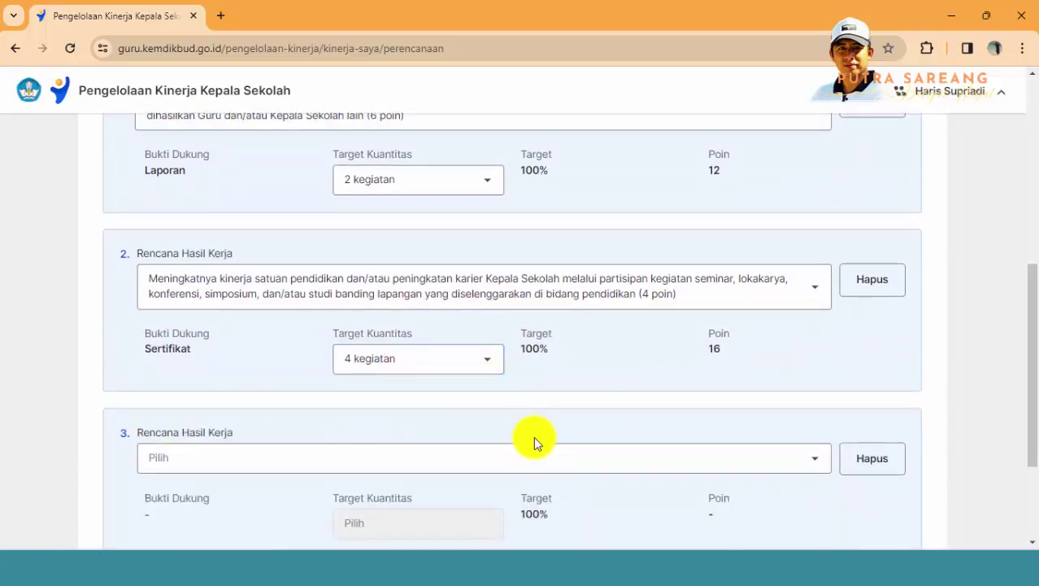
pyautogui.scroll(-2, 570, 407)
pyautogui.click(805, 310)
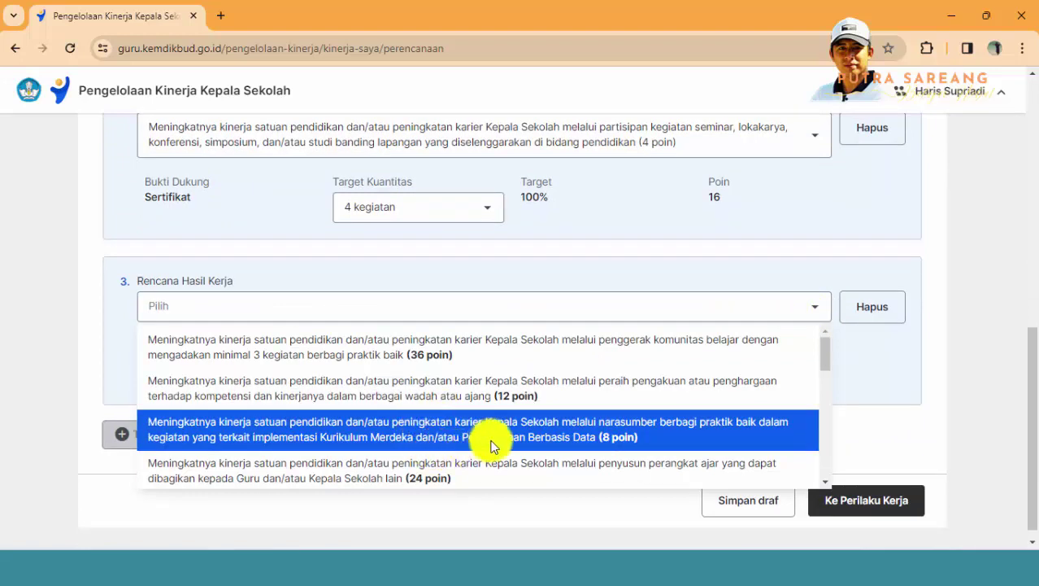
pyautogui.scroll(-4, 536, 441)
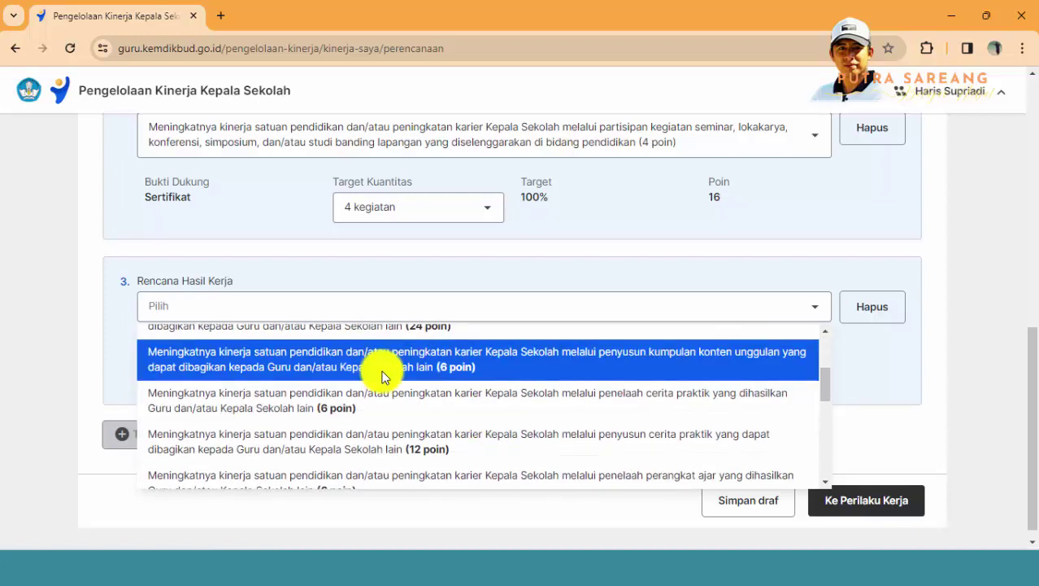
pyautogui.scroll(-2, 429, 372)
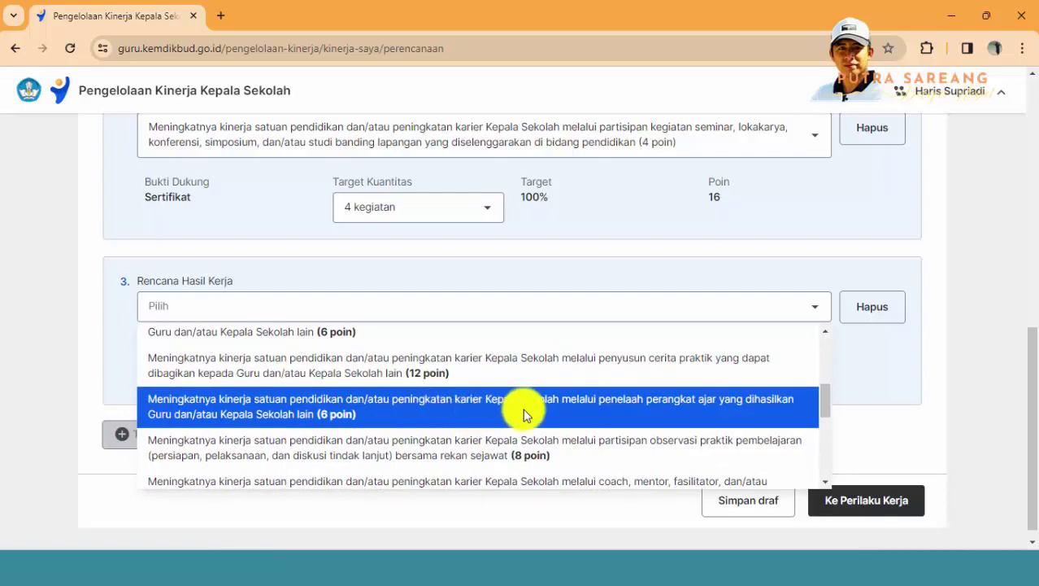
pyautogui.click(441, 406)
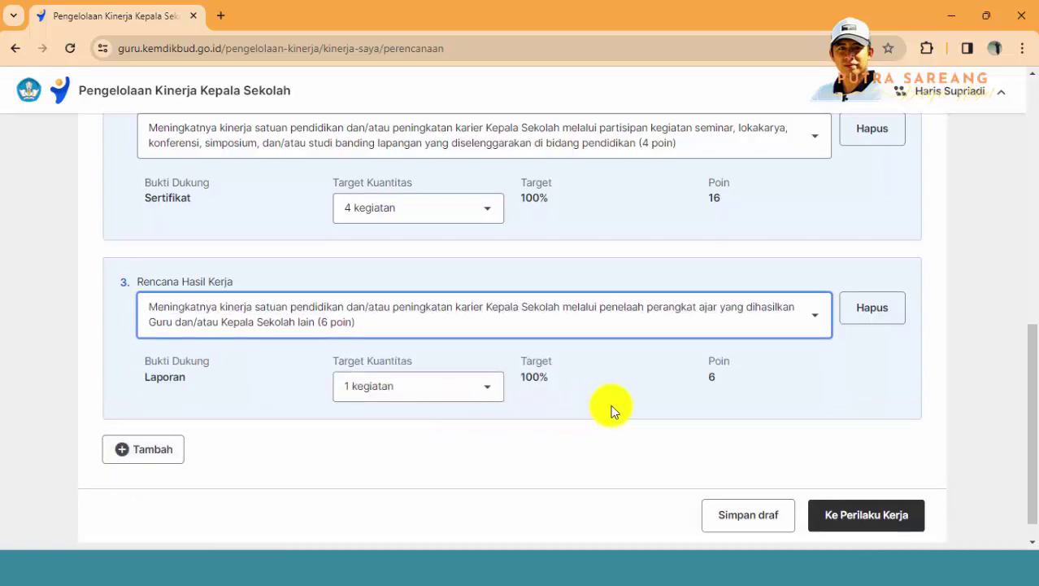
# Check the total points against the 32-point semester minimum, review the three work results, and proceed to the Perilaku Kerja stage.
pyautogui.scroll(5, 611, 407)
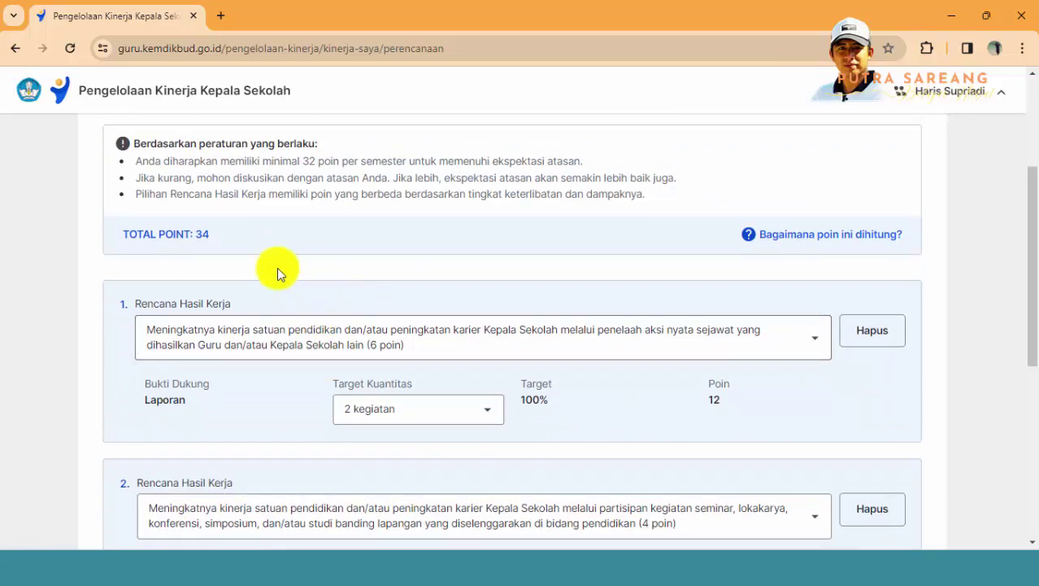
pyautogui.scroll(1, 278, 309)
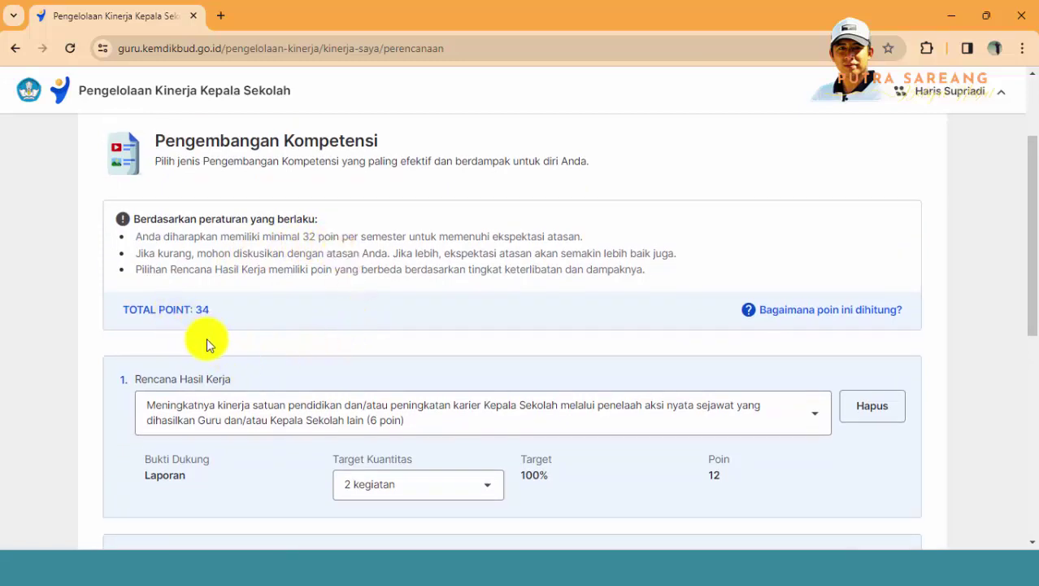
pyautogui.scroll(-1, 207, 338)
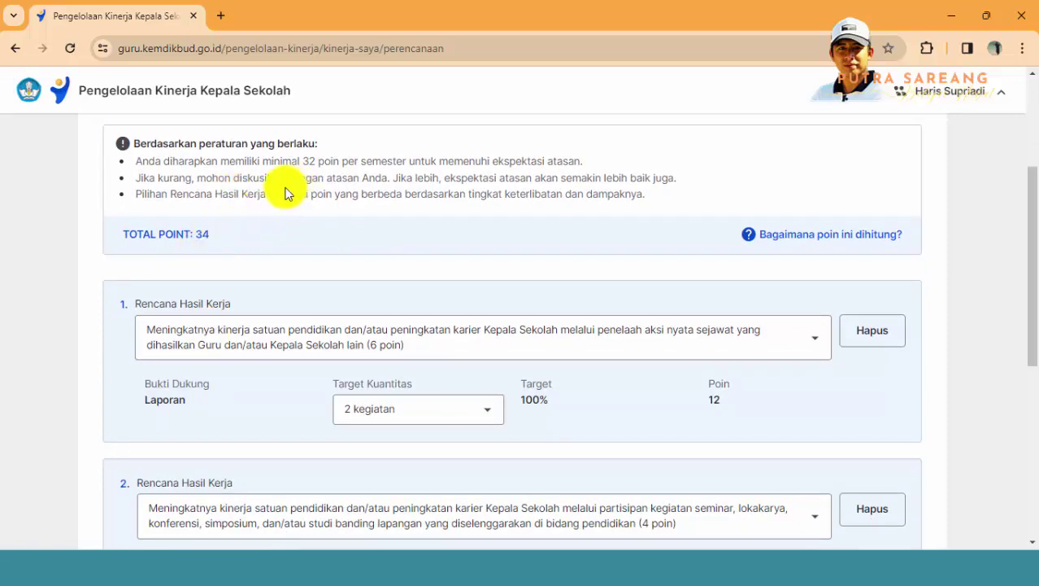
pyautogui.scroll(-5, 323, 239)
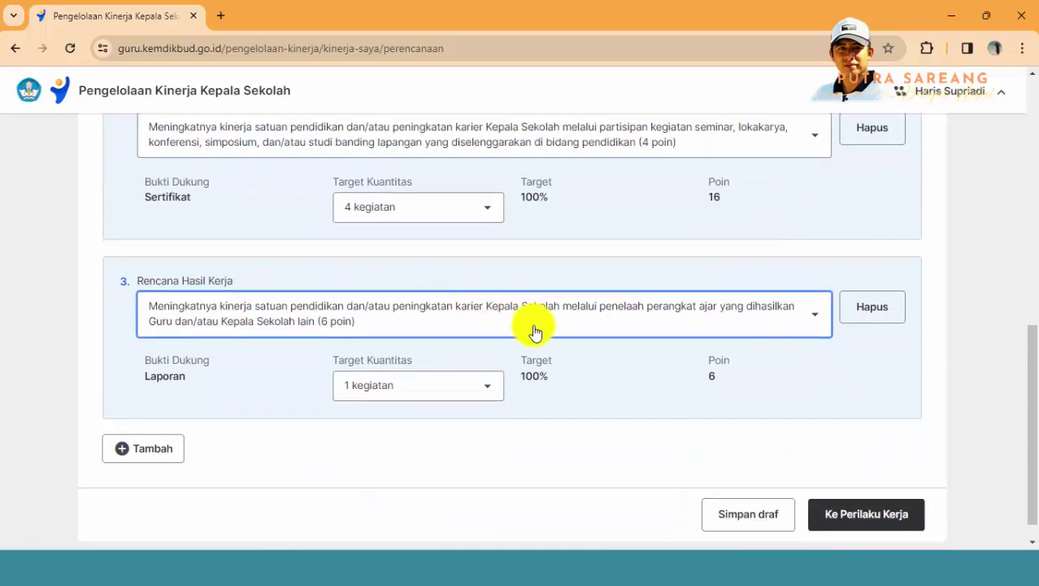
pyautogui.scroll(5, 455, 476)
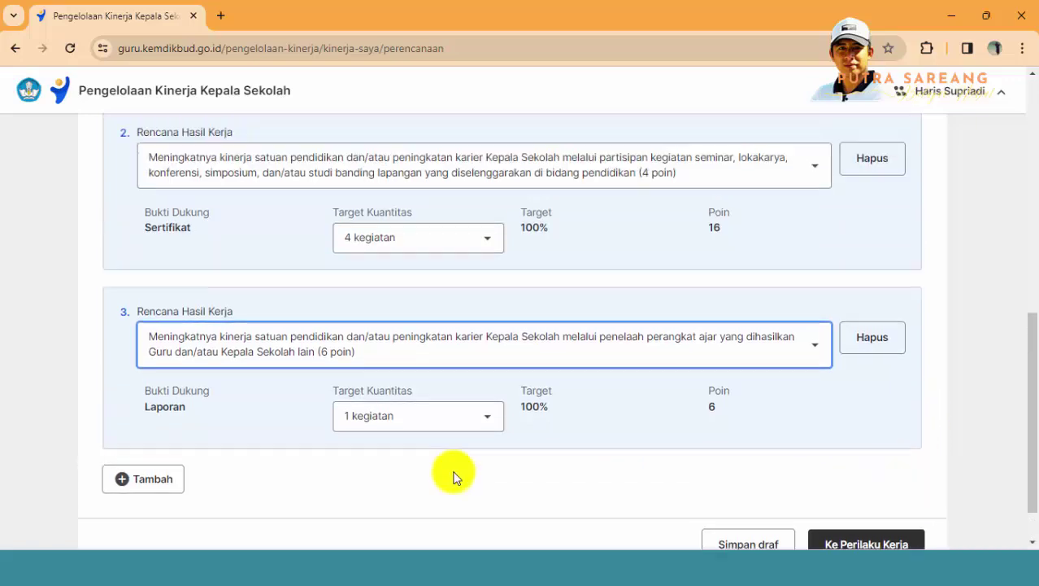
pyautogui.scroll(-5, 457, 475)
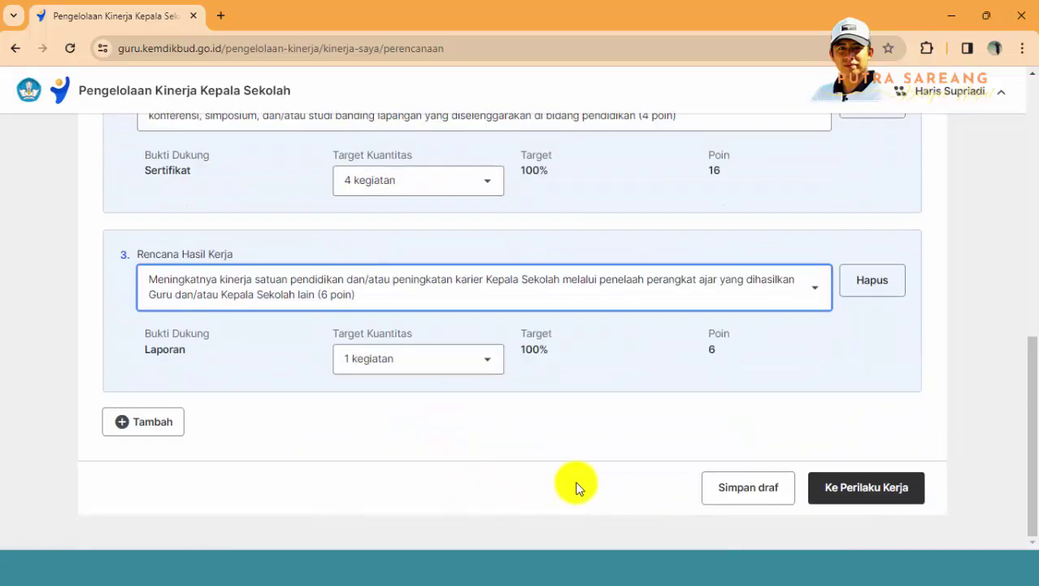
pyautogui.click(880, 480)
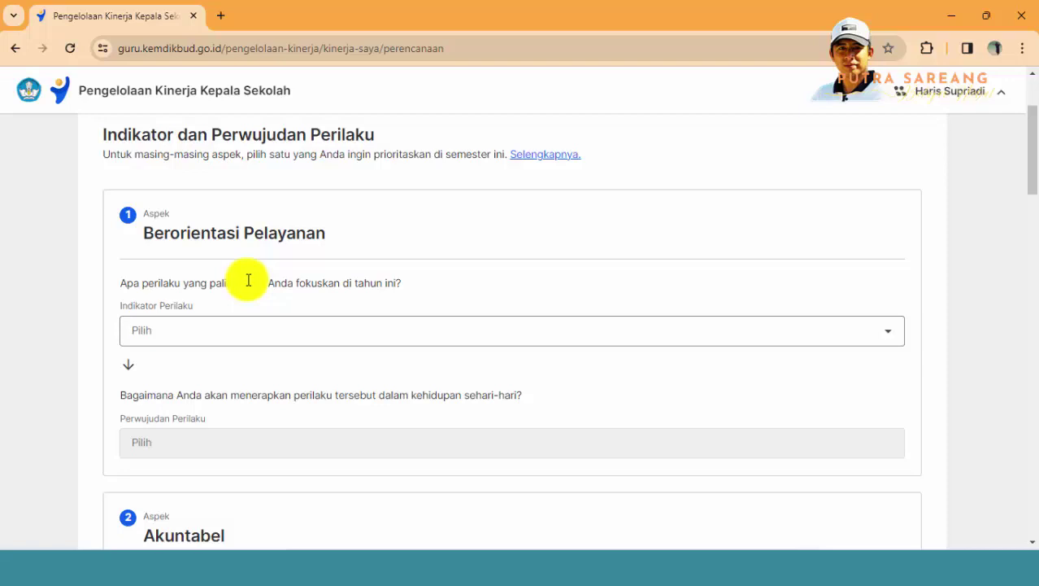
# Set the Berorientasi Pelayanan Indikator Perilaku to "Memahami kebutuhan guru, tenaga kependidikan, orang tua, dan masyarakat atau dunia kerja".
pyautogui.scroll(-1, 248, 280)
pyautogui.scroll(2, 250, 285)
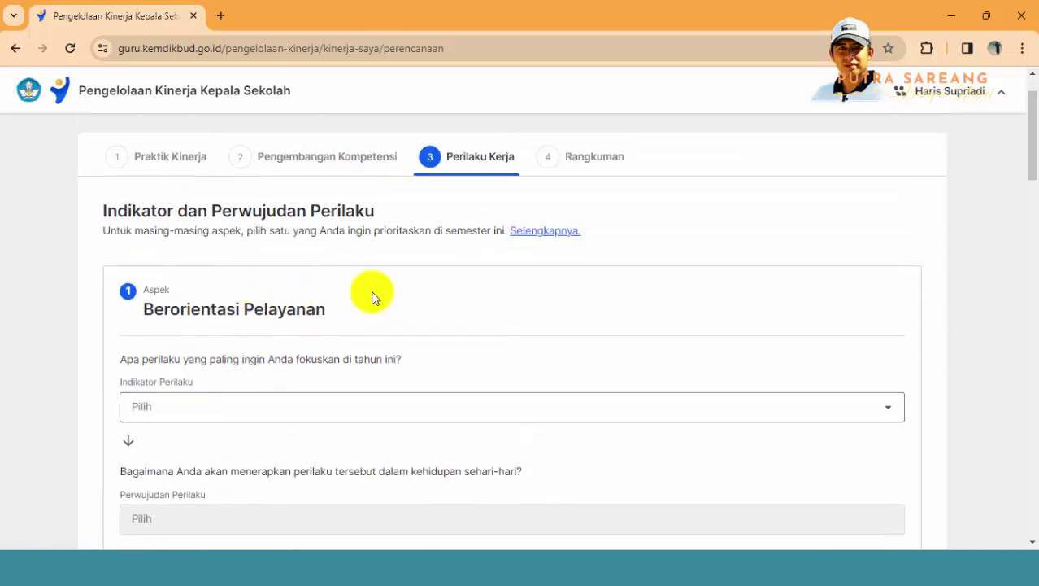
pyautogui.scroll(-1, 248, 346)
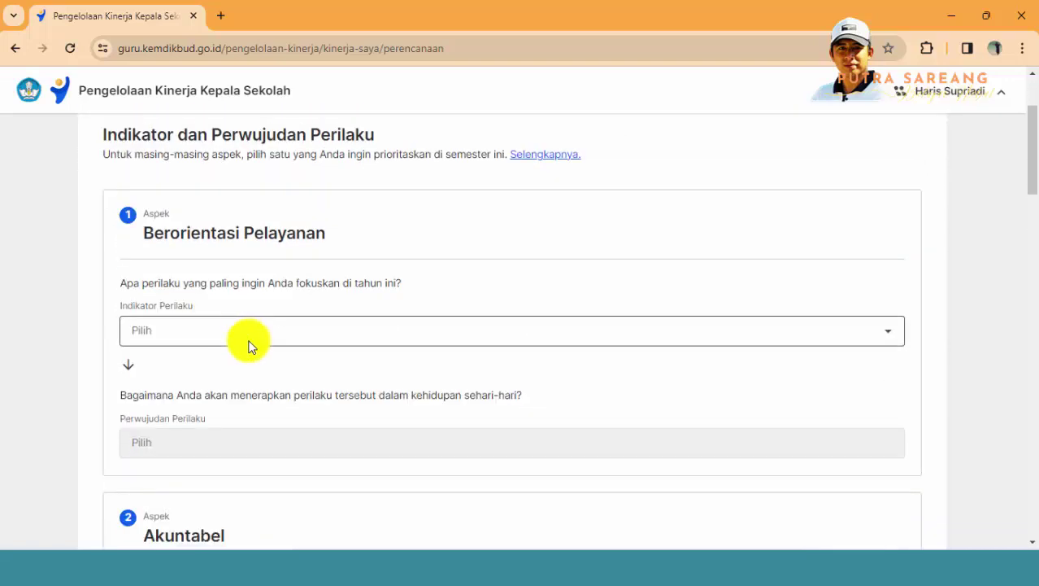
pyautogui.click(296, 331)
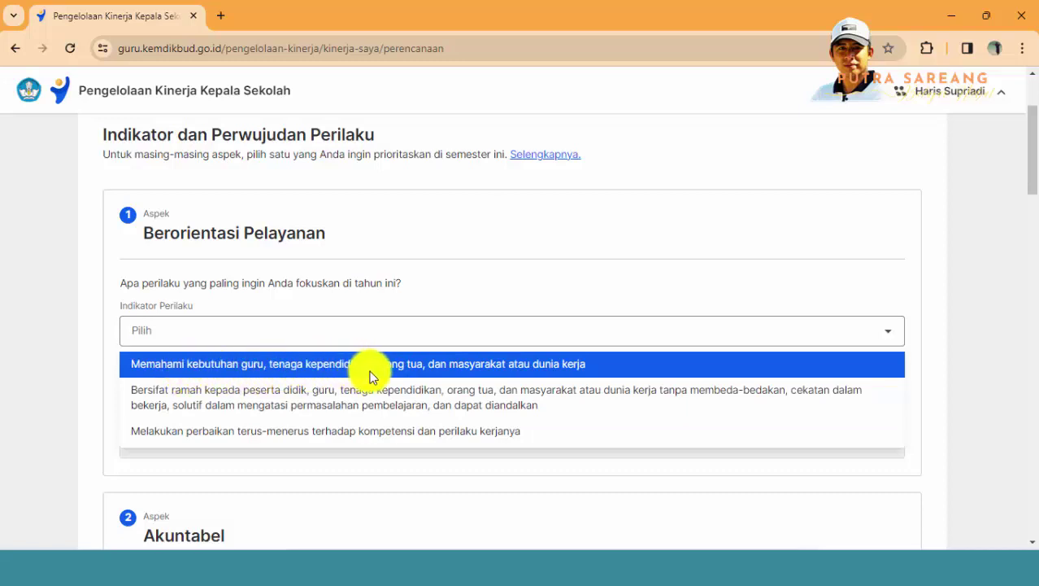
pyautogui.click(528, 370)
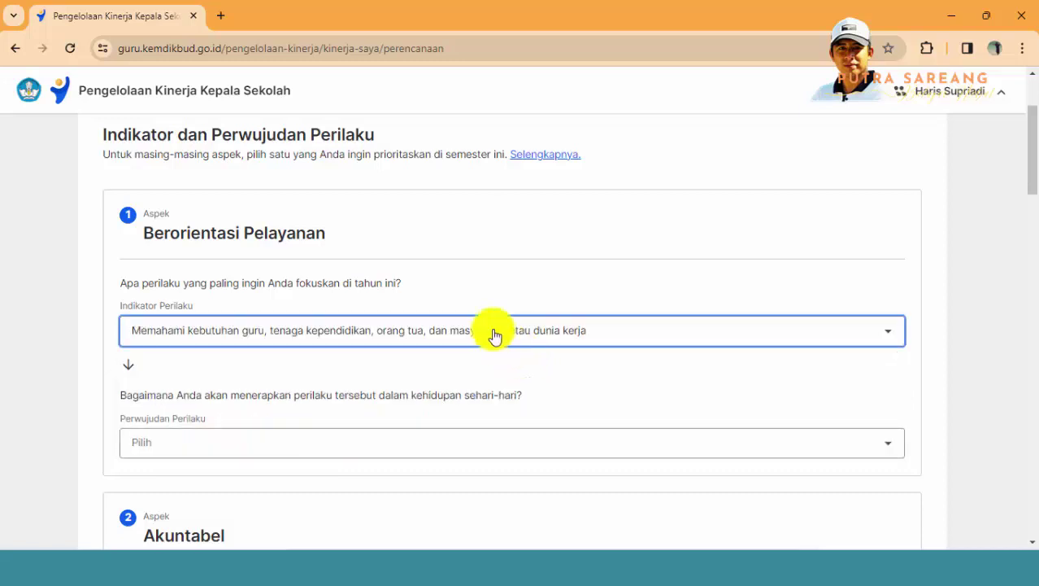
# Set the Berorientasi Pelayanan Perwujudan Perilaku to "Mengidentifikasi kebutuhan guru, tenaga kependidikan, orang tua, dan masyarakat atau dunia kerja secara proaktif".
pyautogui.scroll(-1, 493, 334)
pyautogui.click(241, 373)
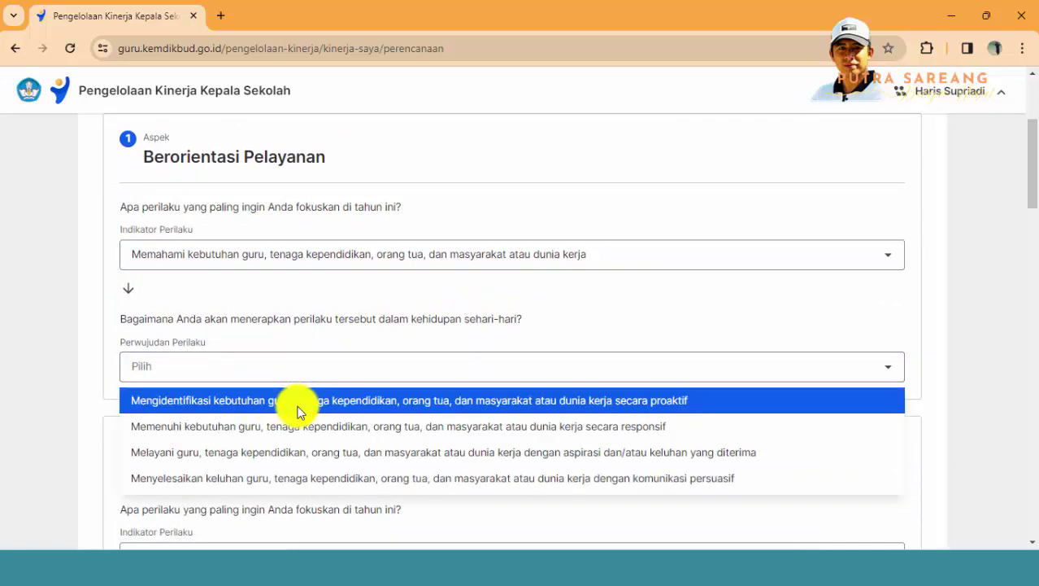
pyautogui.click(298, 412)
# Set Akuntabel's Indikator Perilaku to "Tidak menyalahgunakan kewenangan jabatannya demi keuntungan pribadi" and Perwujudan to "Menghindari situasi yang menimbulkan konflik kepentingan pribadi".
pyautogui.scroll(-3, 297, 411)
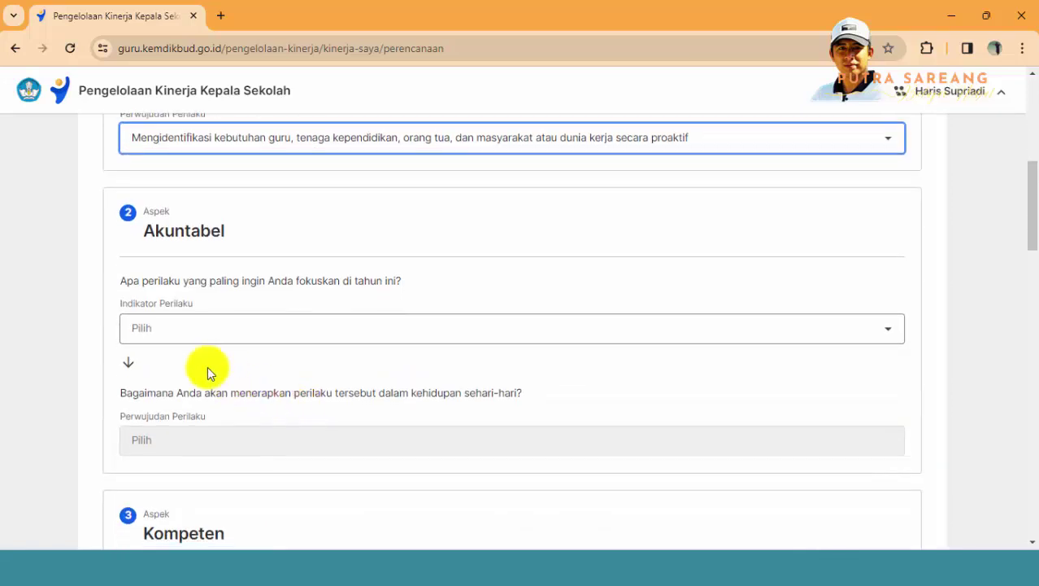
pyautogui.click(207, 330)
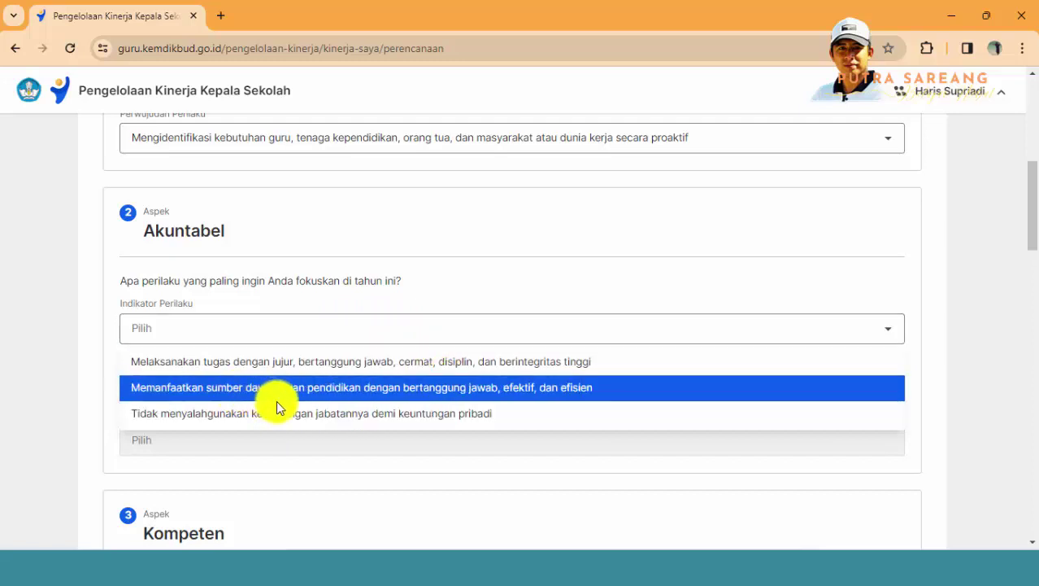
pyautogui.click(326, 413)
pyautogui.scroll(-3, 309, 398)
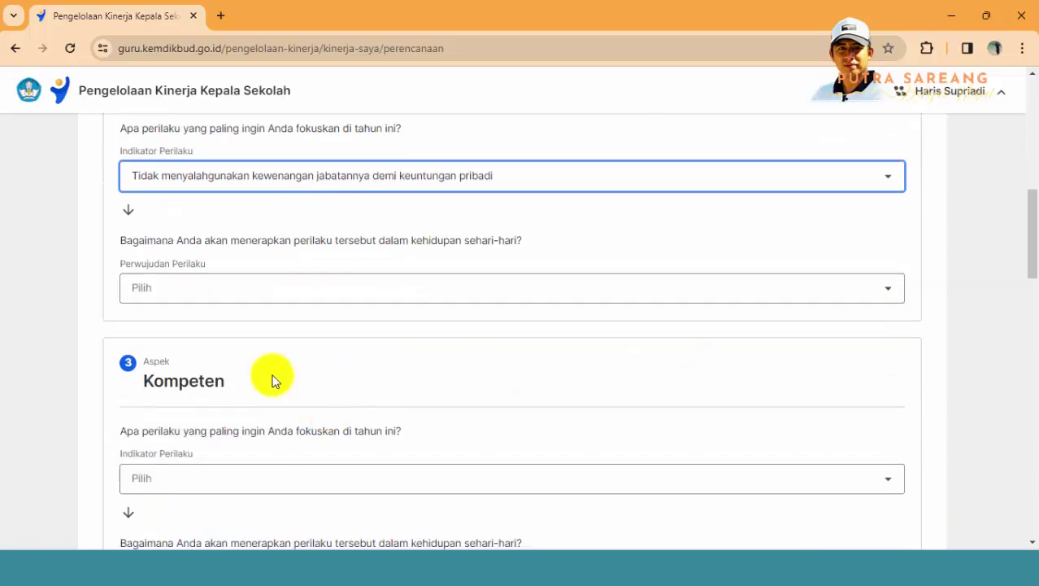
pyautogui.click(225, 291)
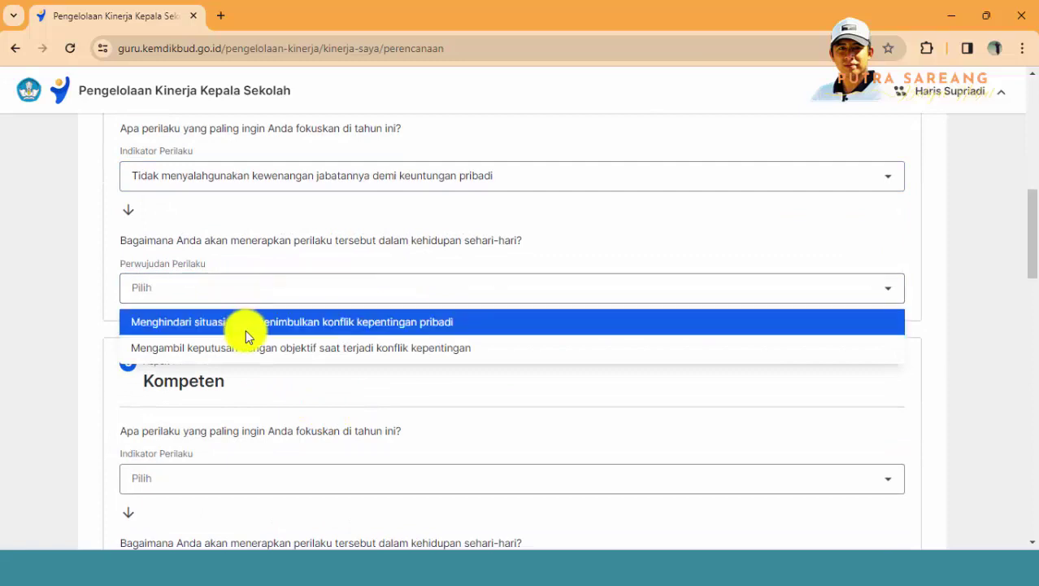
pyautogui.click(459, 321)
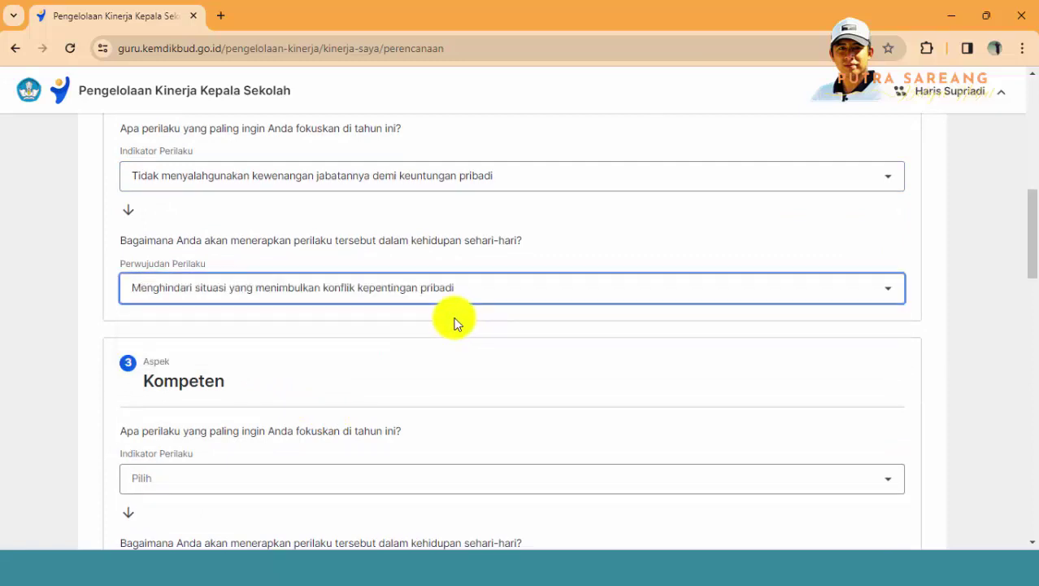
# Set Kompeten's Indikator Perilaku to "Melaksanakan tugas dengan kualitas terbaik" and Perwujudan Perilaku to "Menyelesaikan masalah secara komprehensif dan tuntas".
pyautogui.scroll(-3, 454, 324)
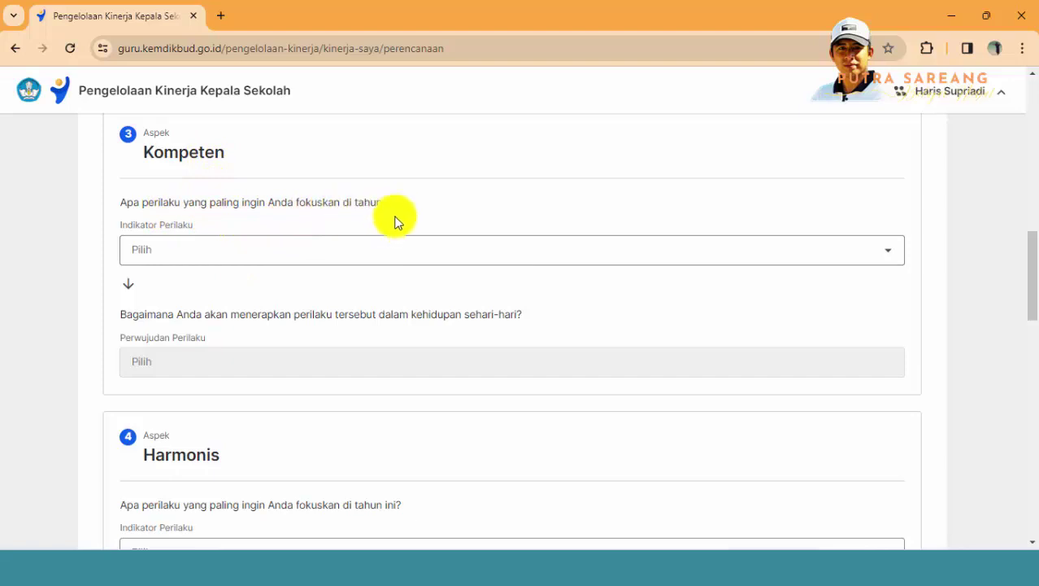
pyautogui.click(370, 253)
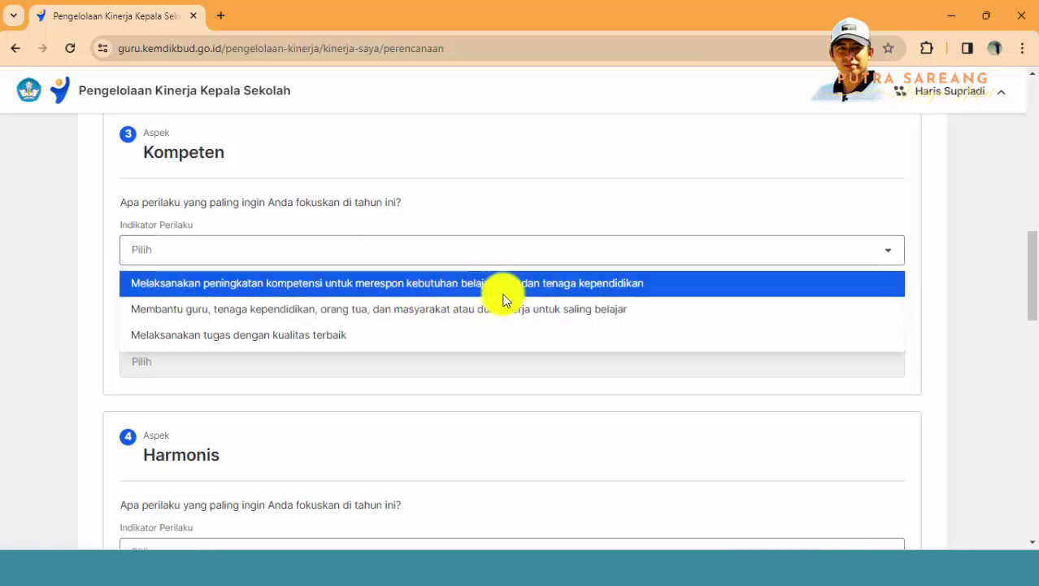
pyautogui.click(384, 336)
pyautogui.click(292, 363)
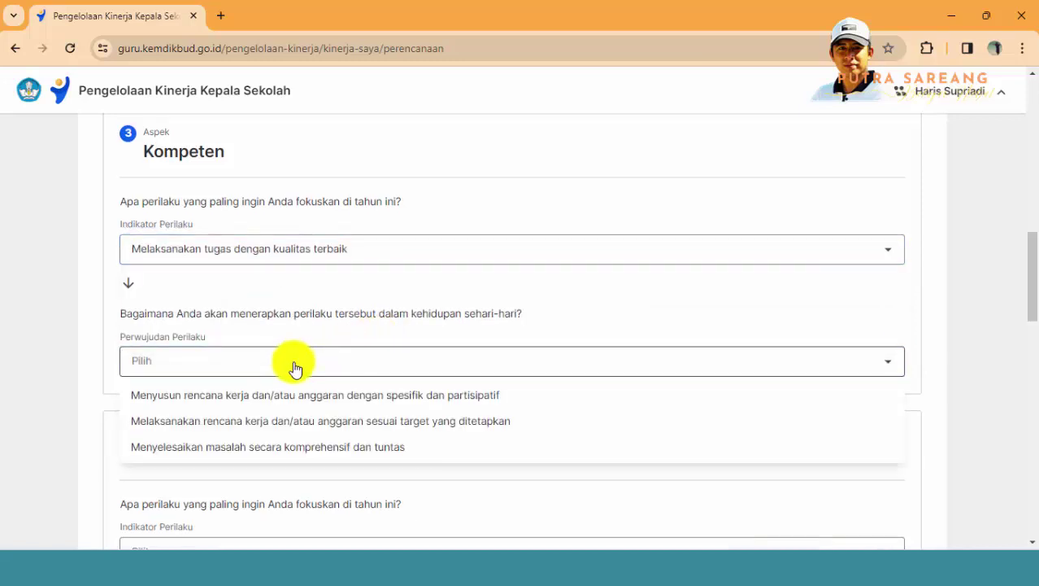
pyautogui.scroll(-1, 294, 363)
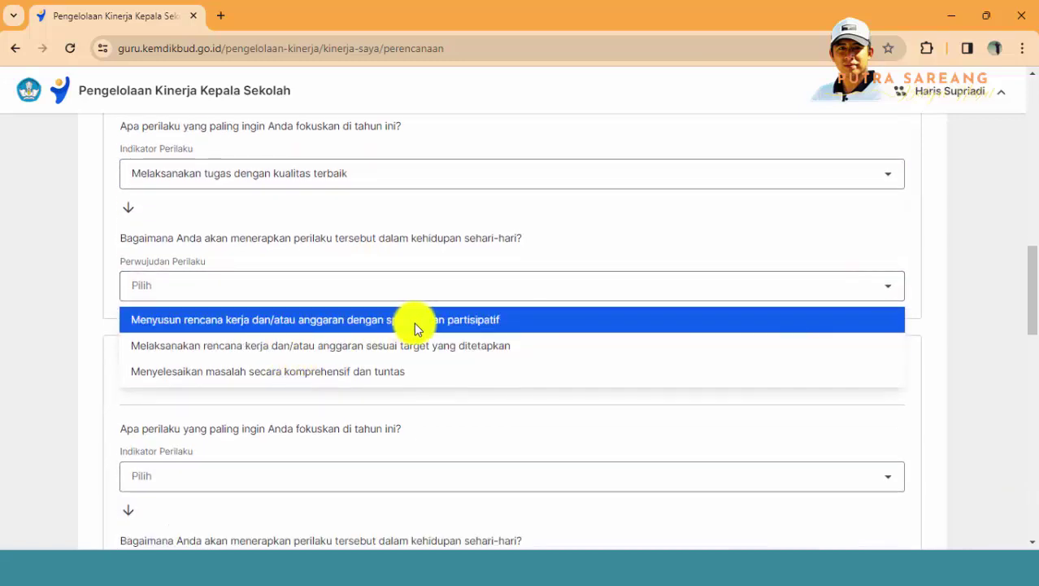
pyautogui.click(396, 371)
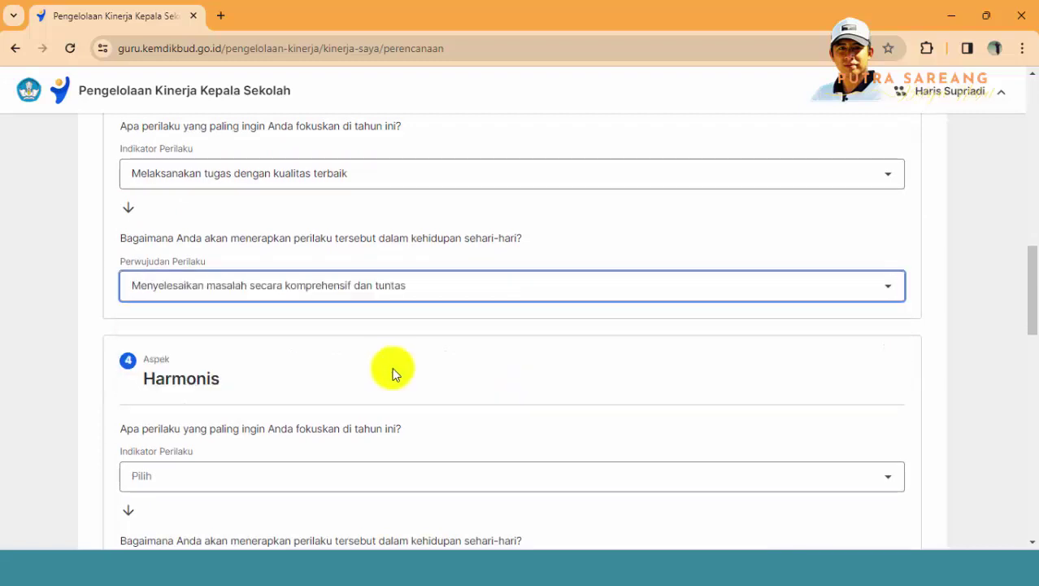
# Set Harmonis's Indikator Perilaku to "Menghargai setiap warga satuan sekolah apapun latar belakangnya" and Perwujudan Perilaku to "Menghormati gagasan yang disampaikan orang lain".
pyautogui.scroll(-2, 358, 350)
pyautogui.click(249, 325)
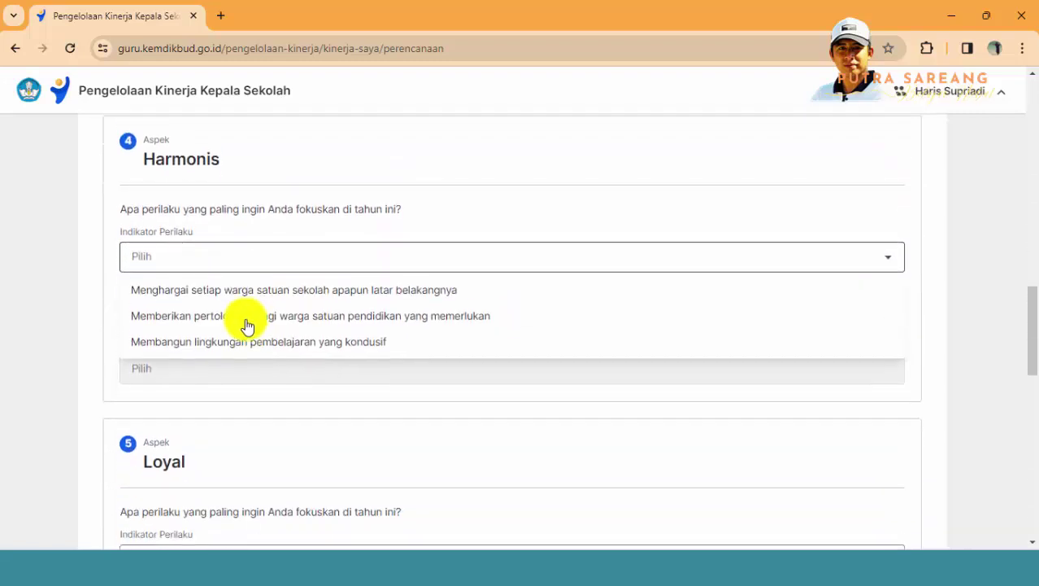
pyautogui.scroll(-1, 248, 324)
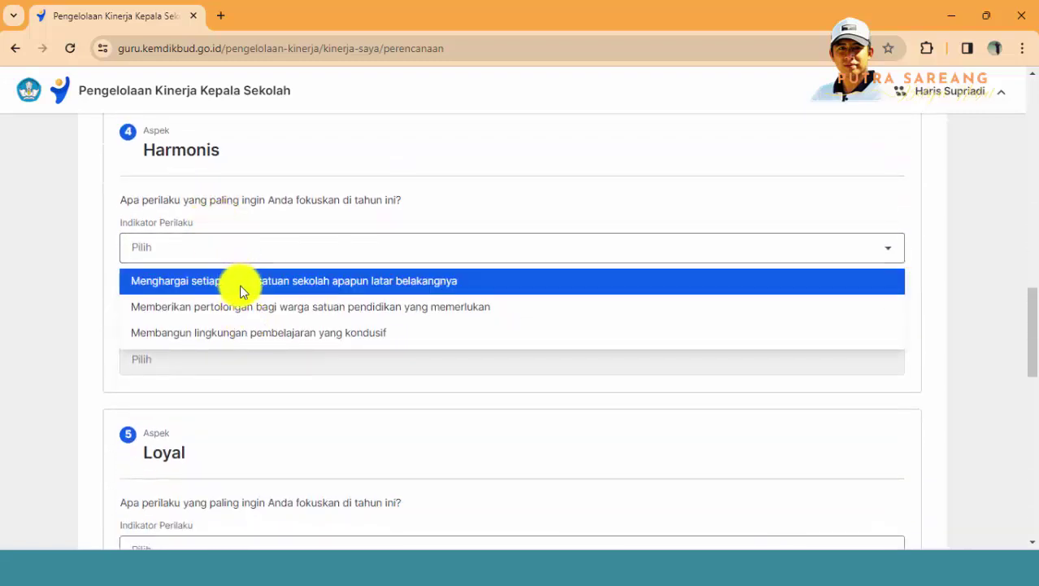
pyautogui.click(417, 291)
pyautogui.scroll(-2, 413, 295)
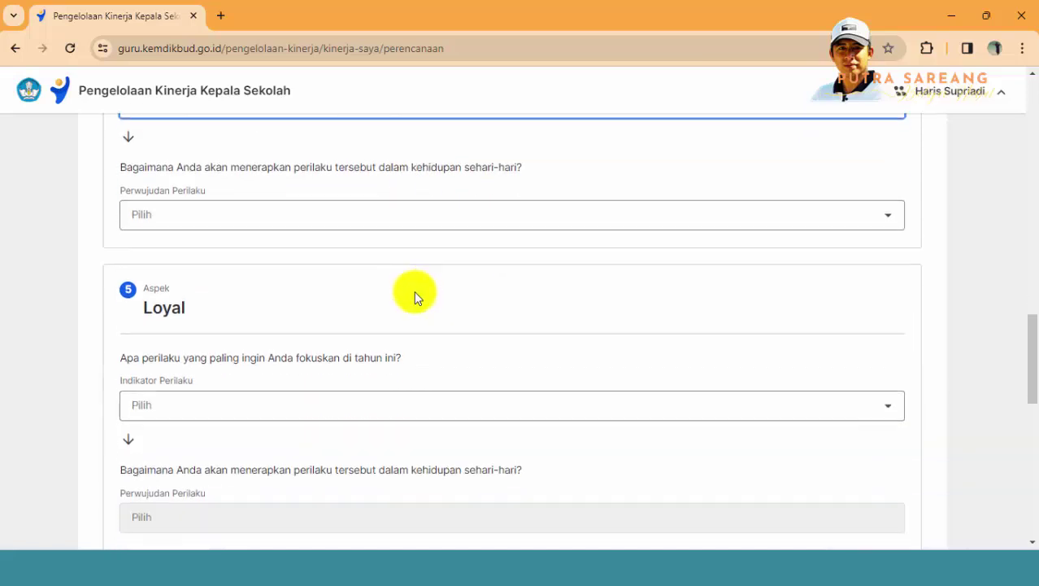
pyautogui.scroll(2, 296, 345)
pyautogui.click(285, 364)
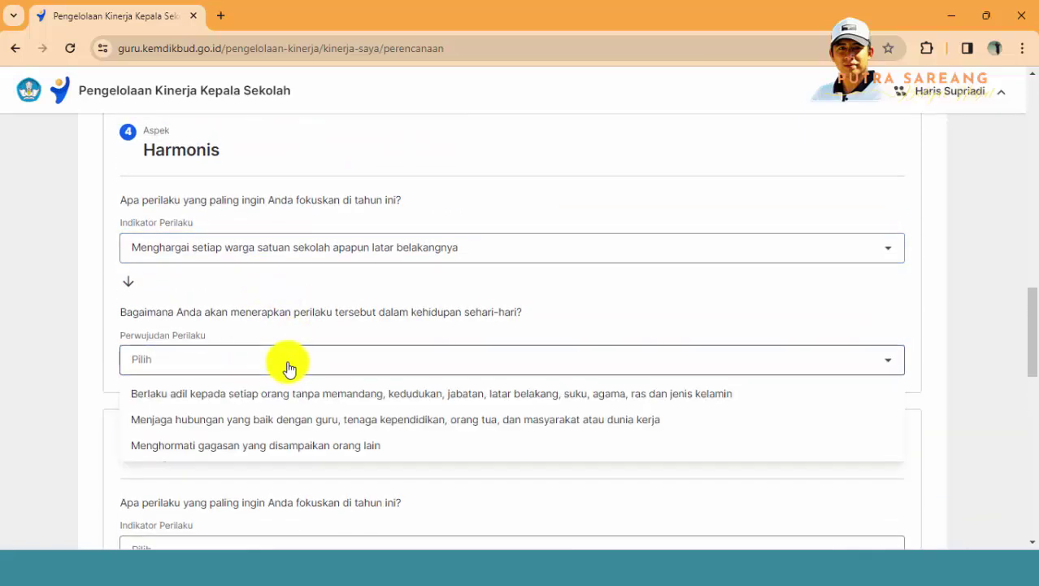
pyautogui.click(358, 445)
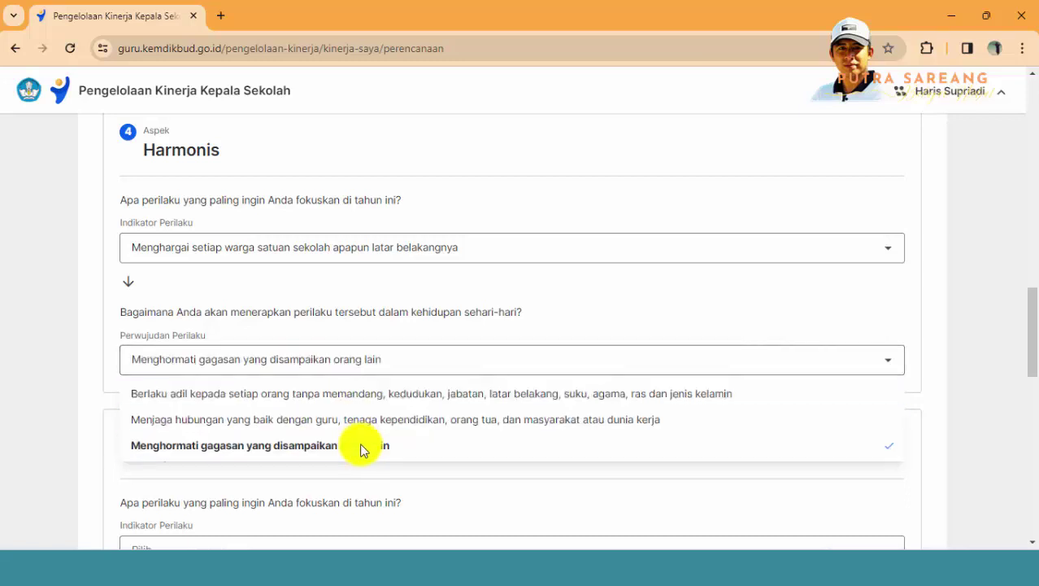
# Set the Loyal Indikator Perilaku to "Menjaga informasi yang bersifat sensitif dan berpotensi merugikan peserta didik dan satuan pendidikan".
pyautogui.scroll(-3, 347, 380)
pyautogui.click(206, 327)
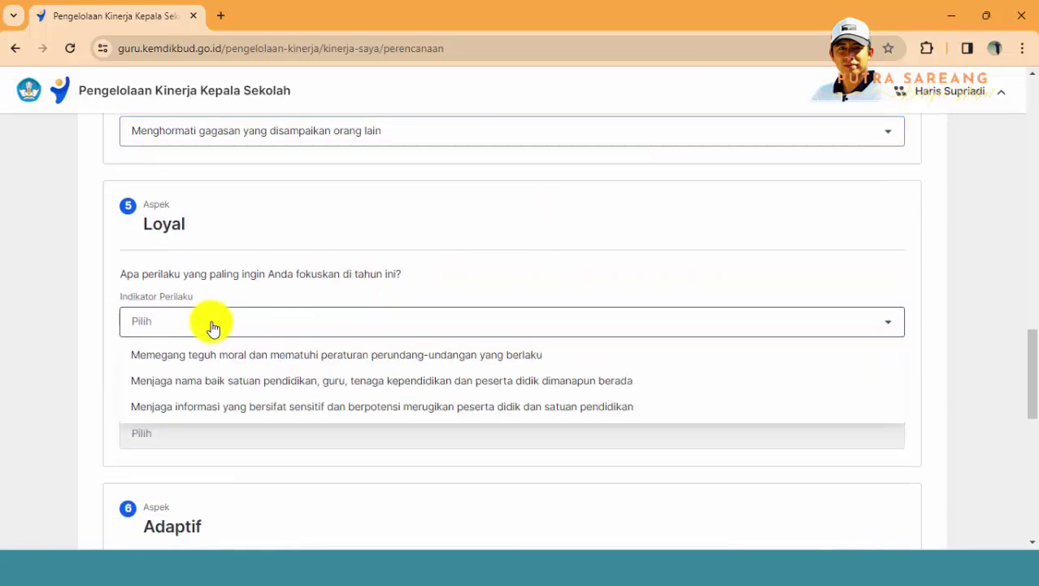
pyautogui.click(366, 408)
# Set the Loyal Perwujudan Perilaku to "Mencegah situasi yang mengancam keamanan peserta didik dan satuan pendidikan".
pyautogui.scroll(-2, 339, 383)
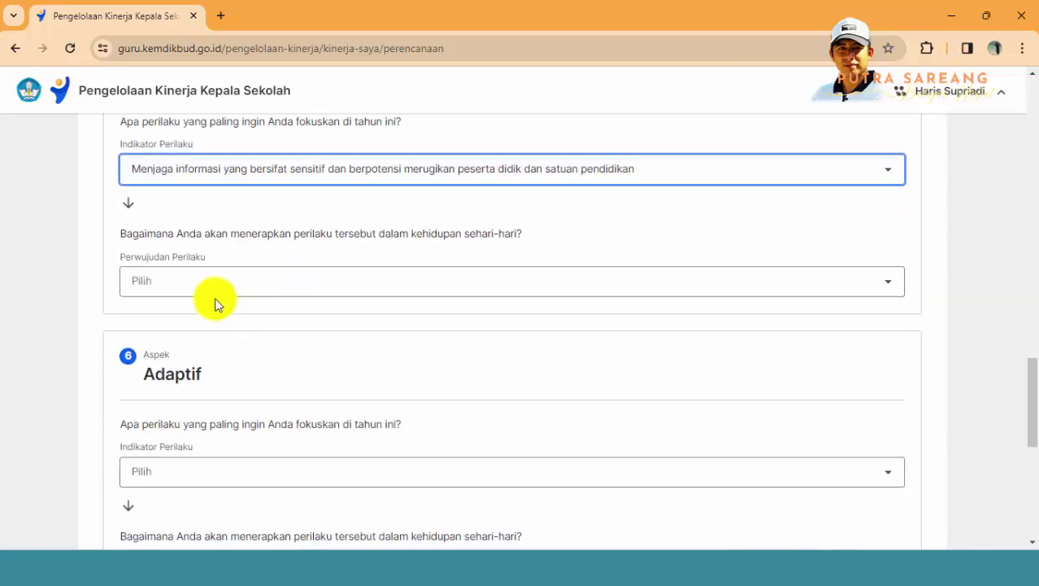
pyautogui.click(208, 284)
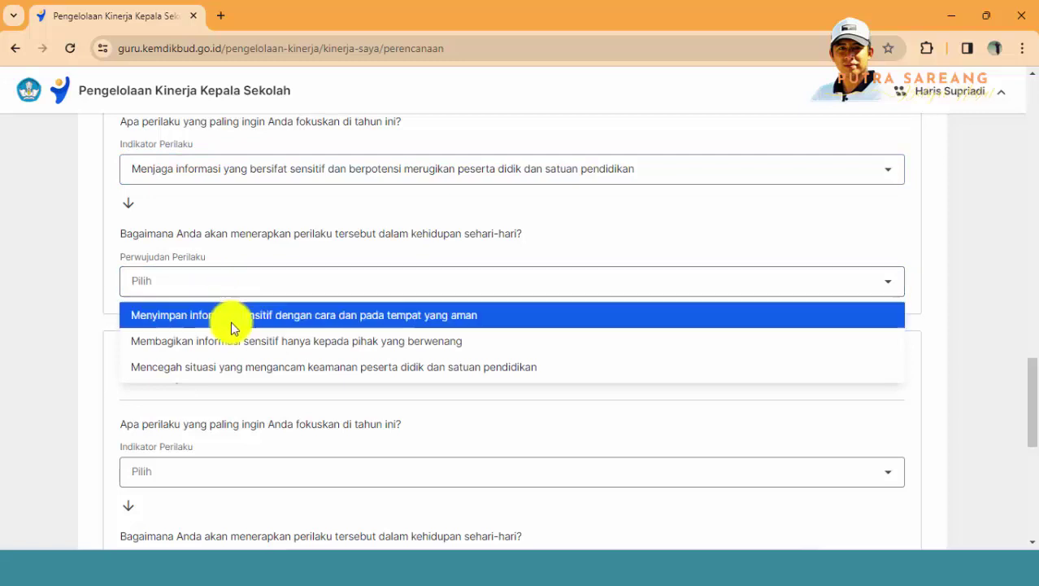
pyautogui.click(366, 367)
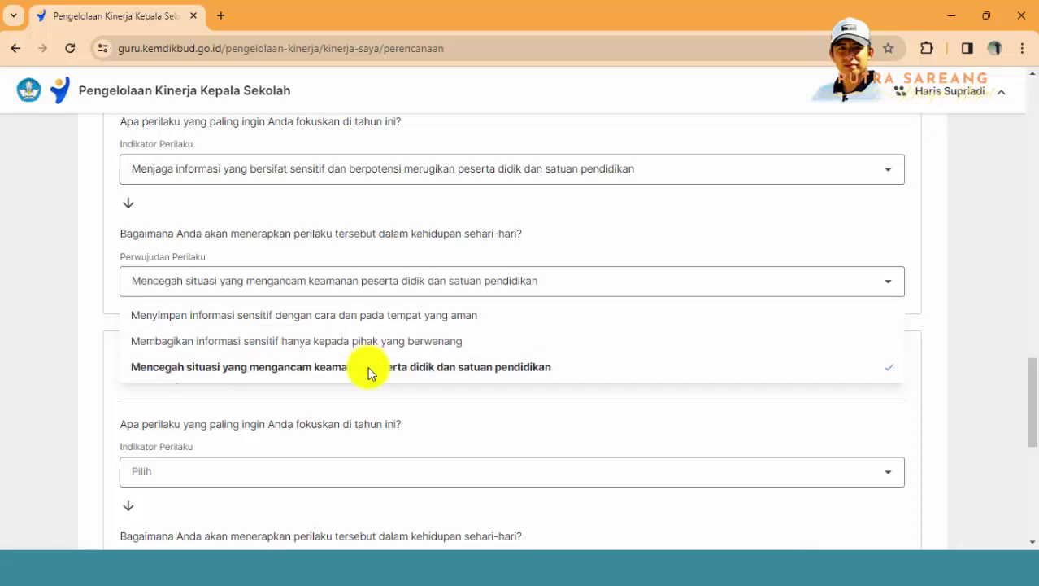
# Set Adaptif's Indikator Perilaku to "Terus berinovasi dan mengembangkan kreativitas untuk memajukan satuan pendidikan" and Perwujudan to "Menjalankan sistem kerja yang berbasis teknologi informasi".
pyautogui.scroll(-2, 283, 335)
pyautogui.click(282, 327)
pyautogui.scroll(-1, 274, 331)
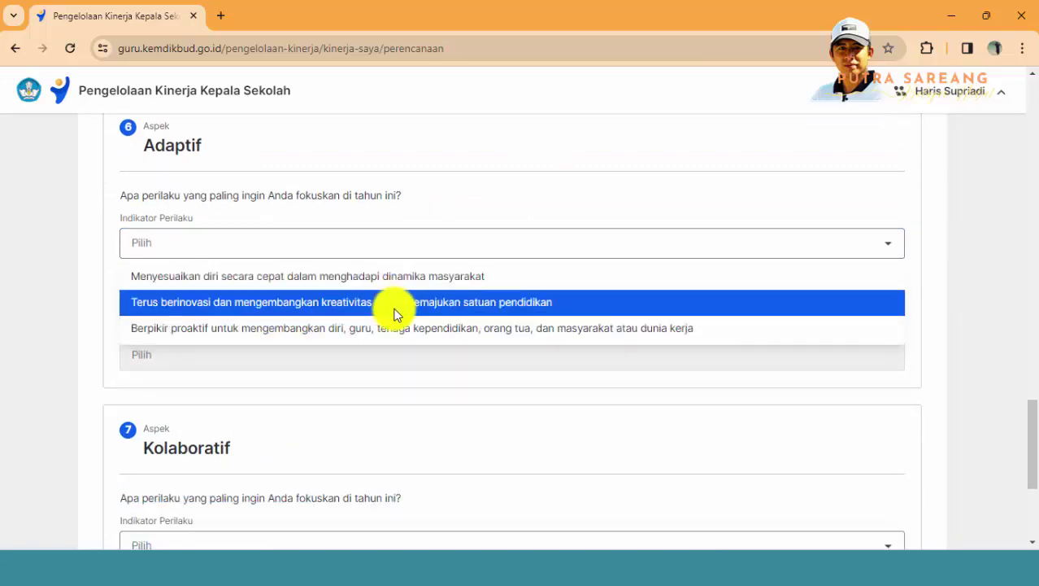
pyautogui.click(395, 303)
pyautogui.click(280, 353)
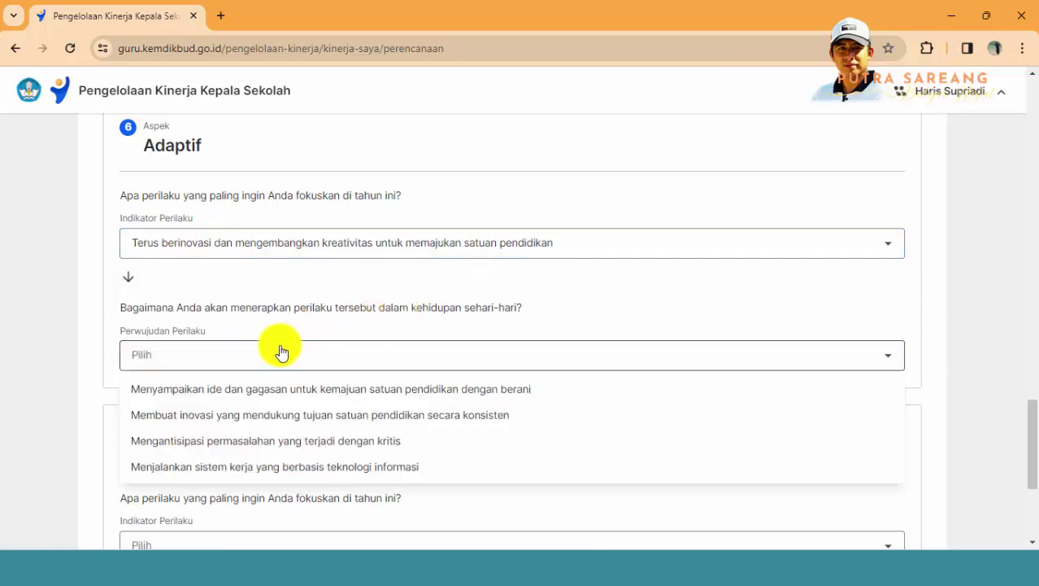
pyautogui.scroll(-1, 280, 351)
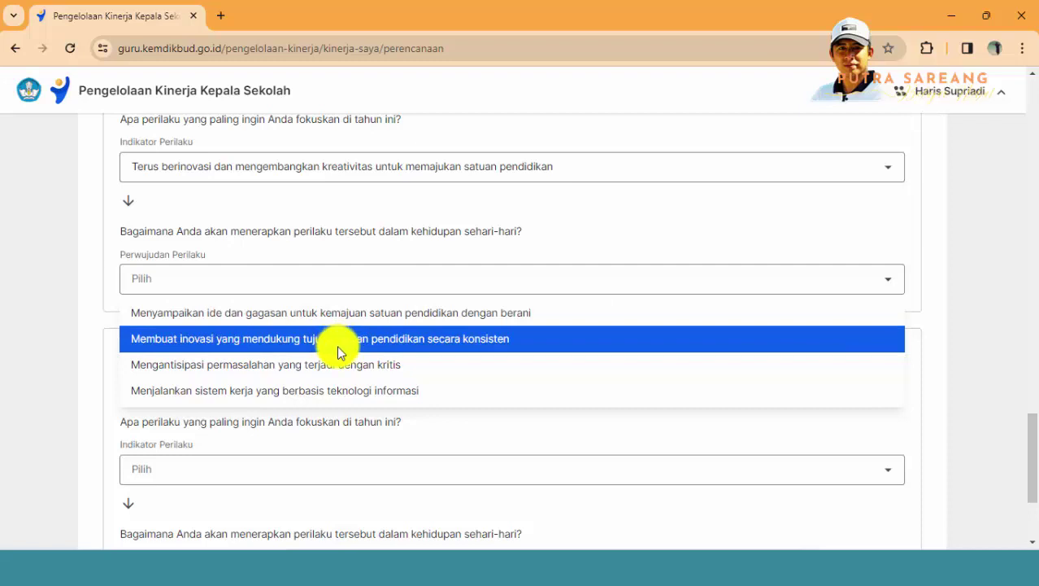
pyautogui.click(351, 392)
# Set Kolaboratif's Indikator to the option starting "Bekerja sama secara terbuka dalam menghasilkan dampak pembelajaran yang merata" and Perwujudan to "Mengakui saat berbuat kesalahan".
pyautogui.scroll(-2, 352, 393)
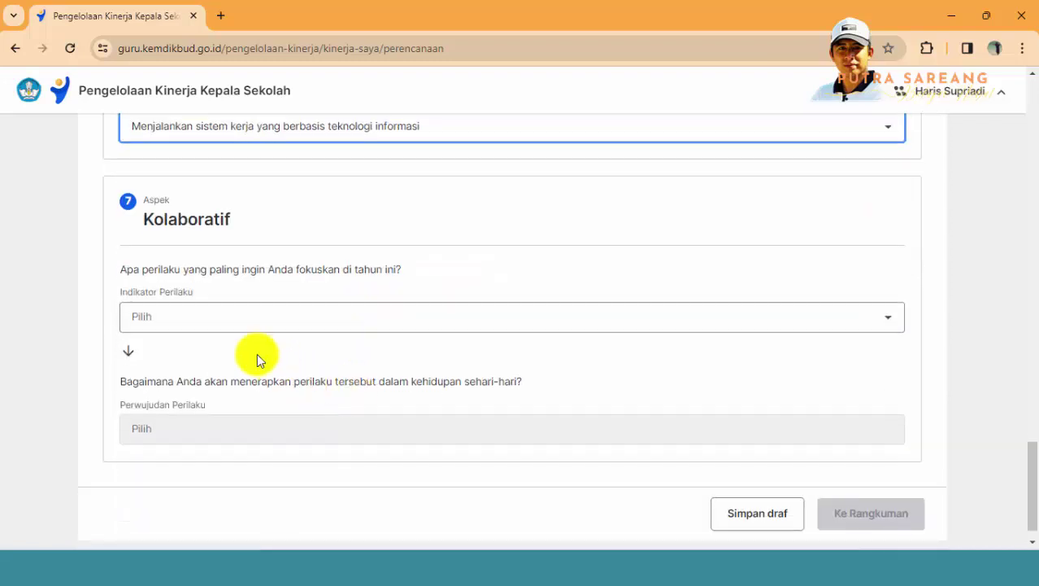
pyautogui.click(230, 323)
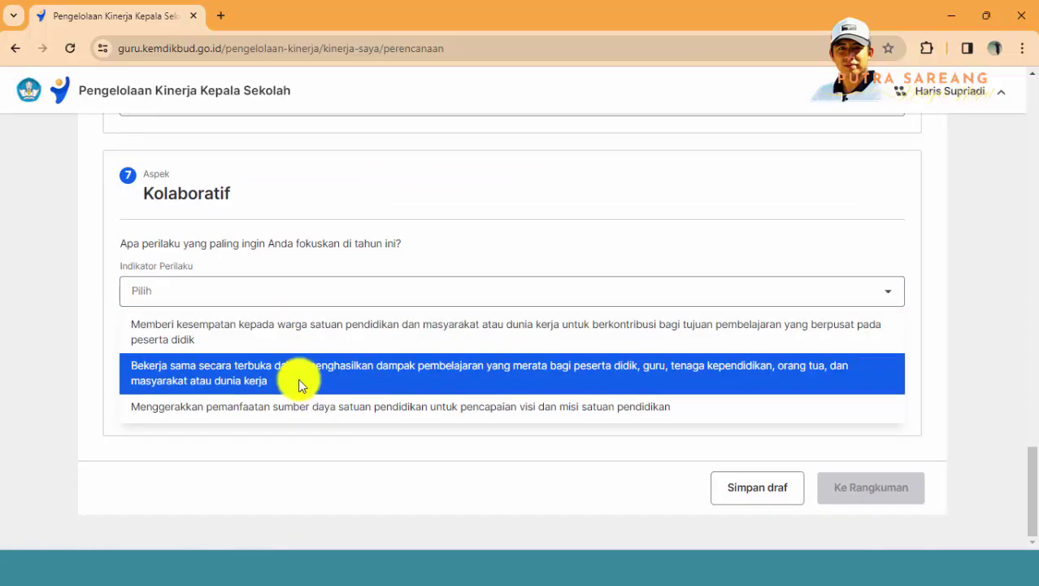
pyautogui.click(622, 375)
pyautogui.click(382, 399)
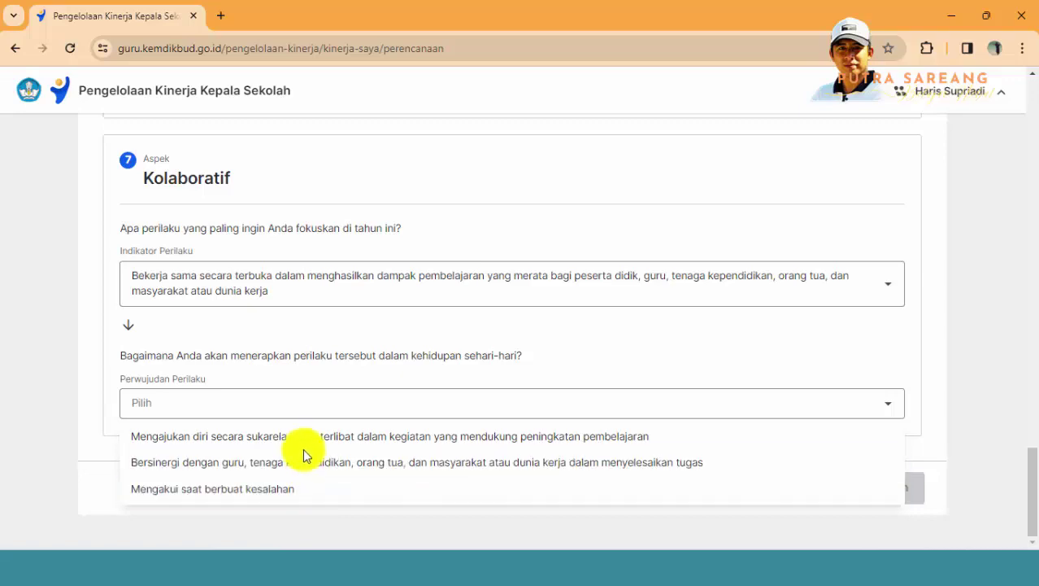
pyautogui.click(298, 489)
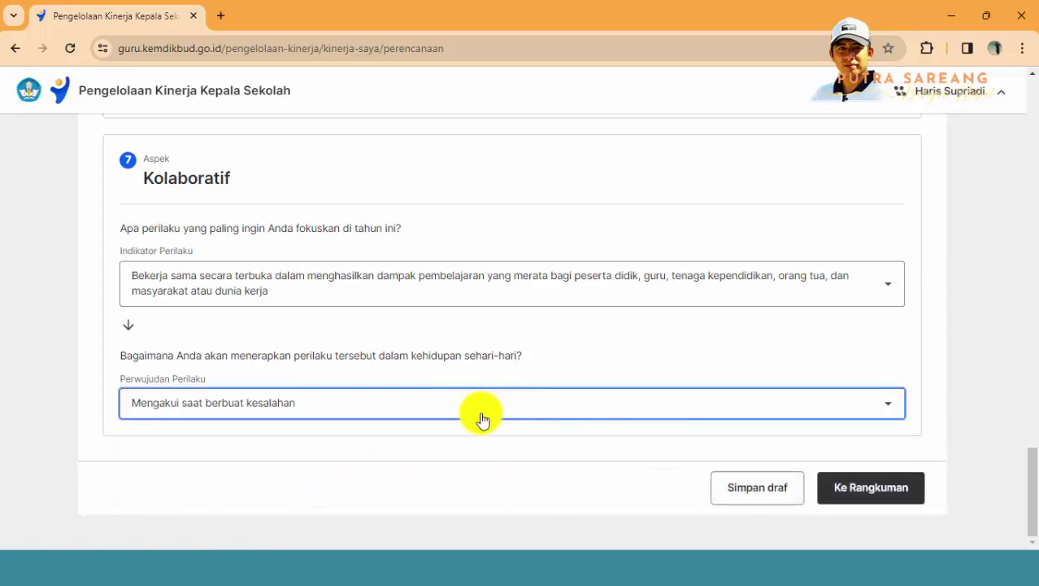
# Review the selections for all seven Perilaku Kerja aspects and proceed to the Rangkuman stage.
pyautogui.scroll(15, 480, 418)
pyautogui.scroll(15, 240, 400)
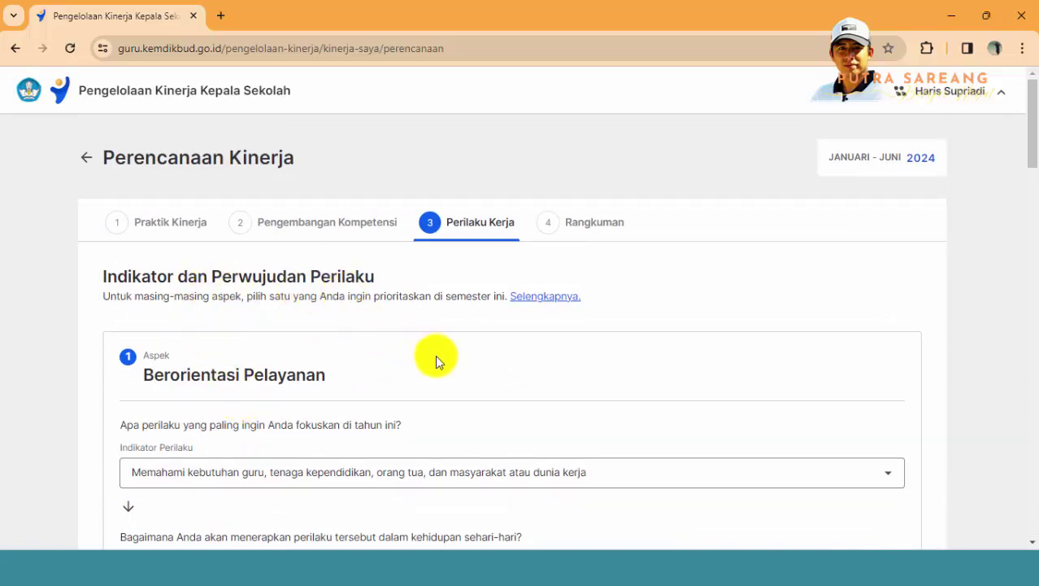
pyautogui.scroll(-20, 436, 355)
pyautogui.scroll(-7, 741, 420)
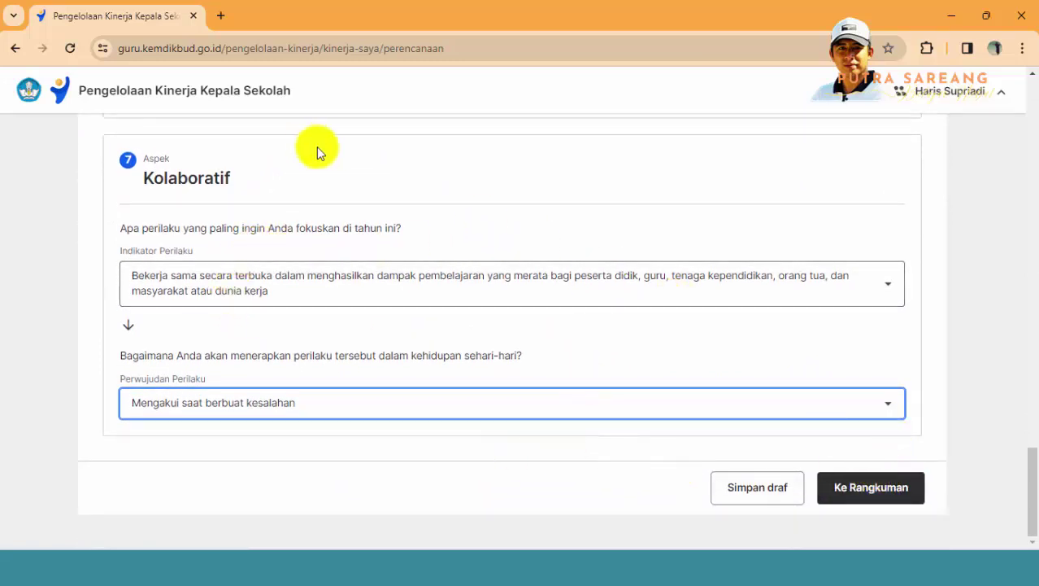
pyautogui.click(878, 502)
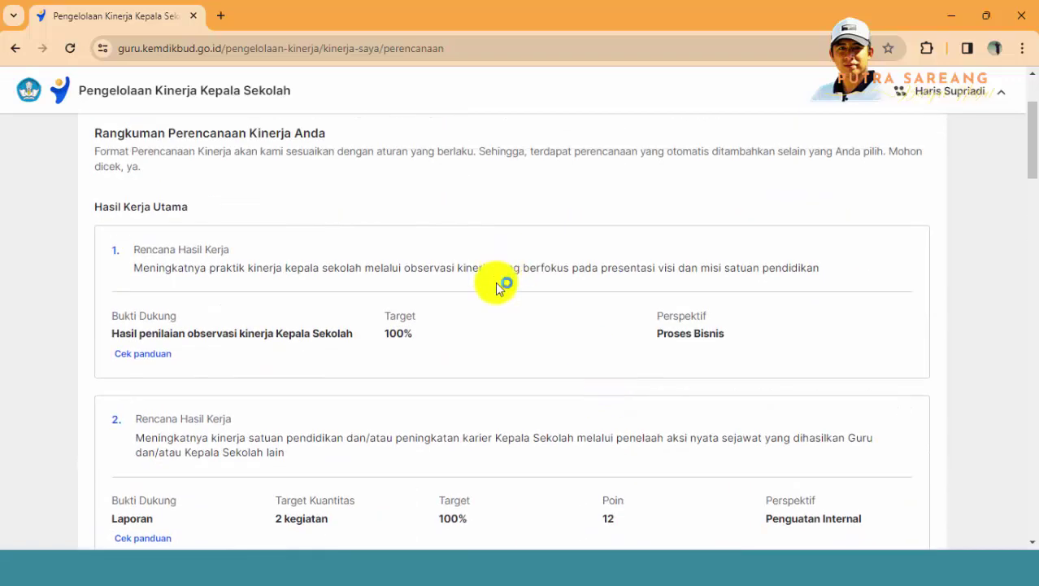
# Examine the Rangkuman from start to end, checking the Hasil Kerja Utama entries and the Perilaku Kerja table.
pyautogui.scroll(-5, 508, 302)
pyautogui.scroll(-8, 510, 305)
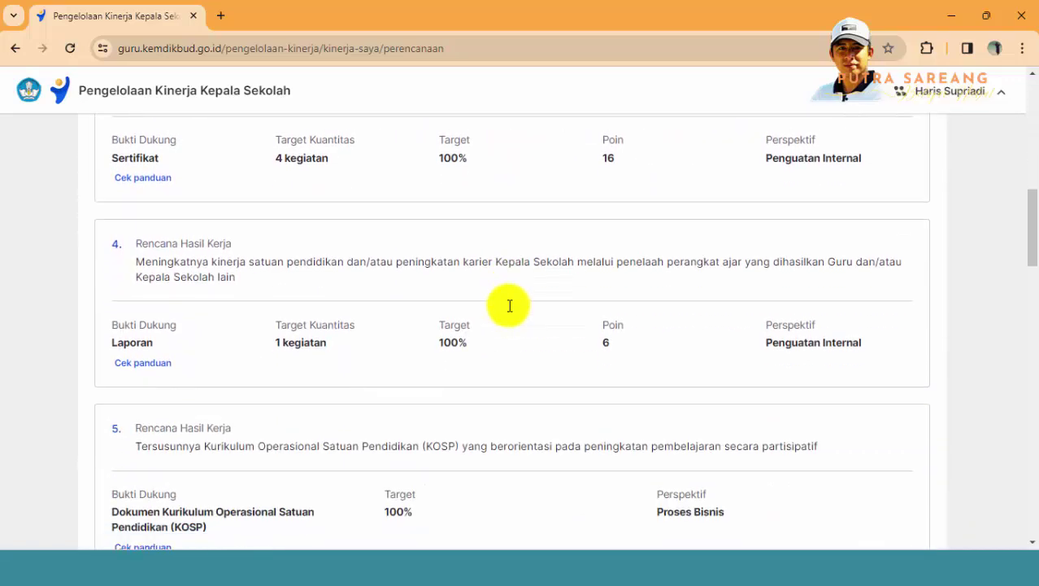
pyautogui.scroll(8, 510, 313)
pyautogui.scroll(6, 510, 315)
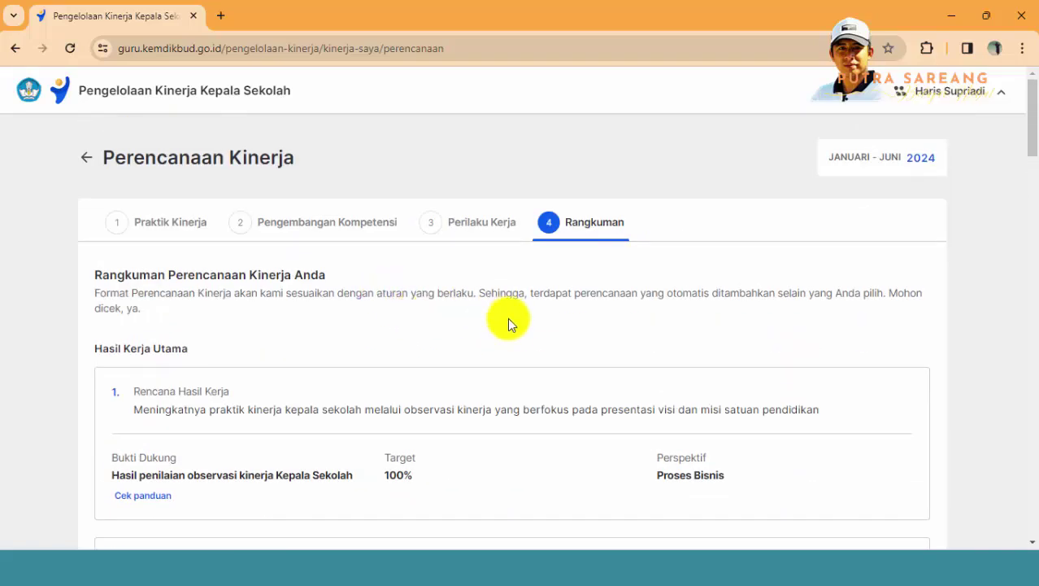
pyautogui.scroll(-3, 476, 366)
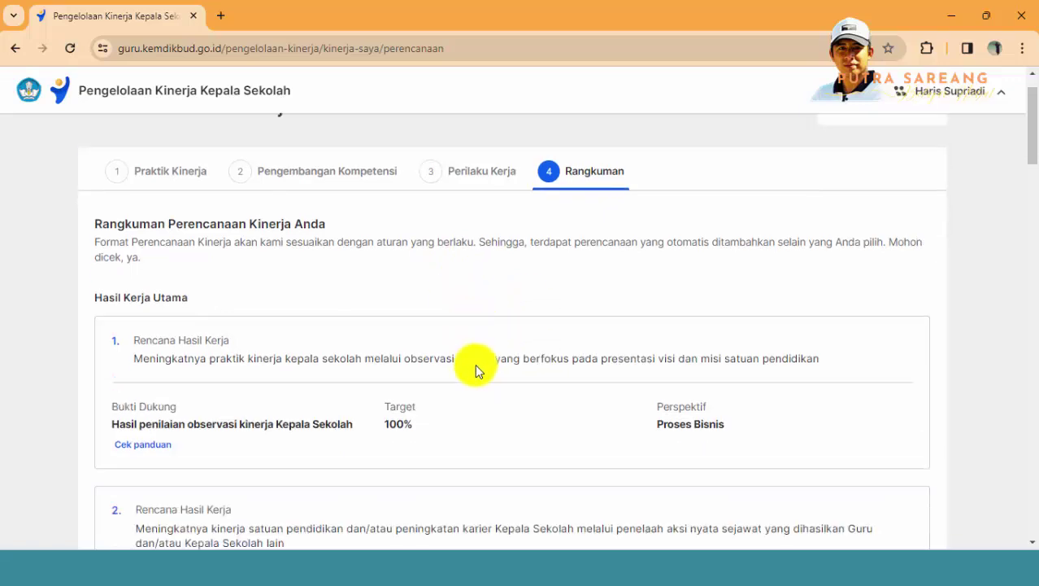
pyautogui.scroll(-15, 623, 391)
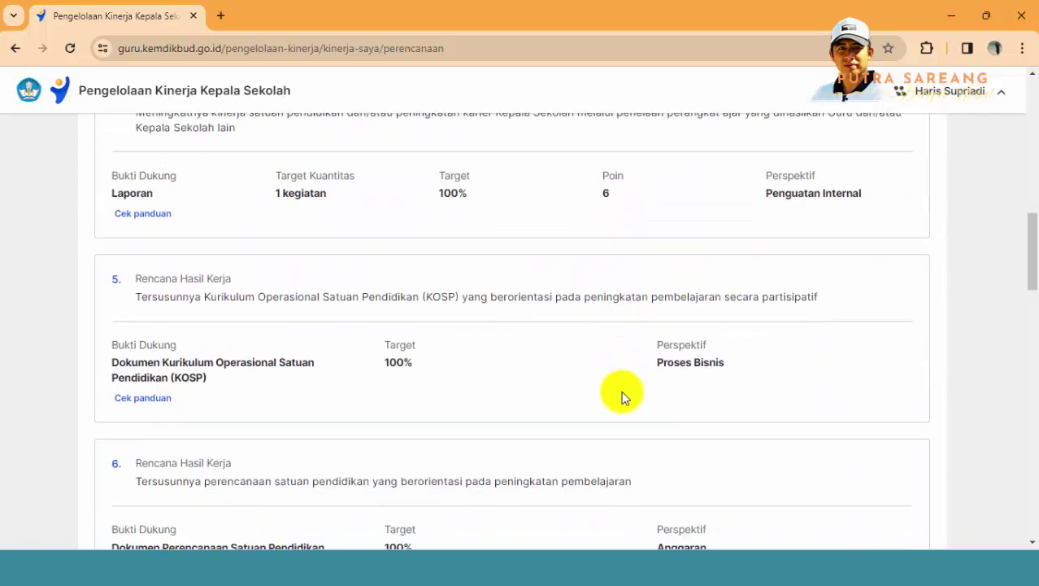
pyautogui.scroll(-11, 625, 398)
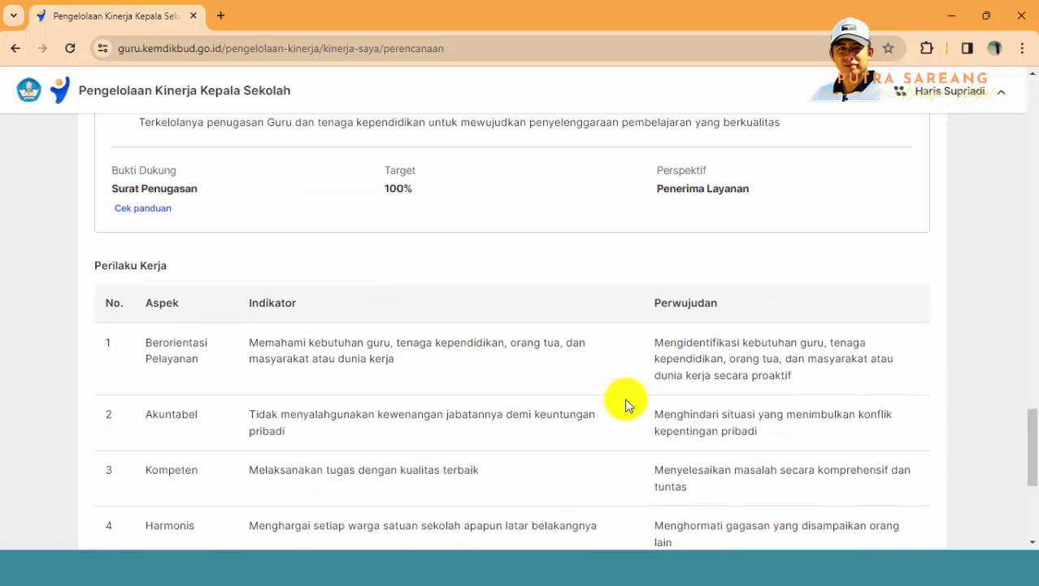
pyautogui.scroll(-1, 627, 403)
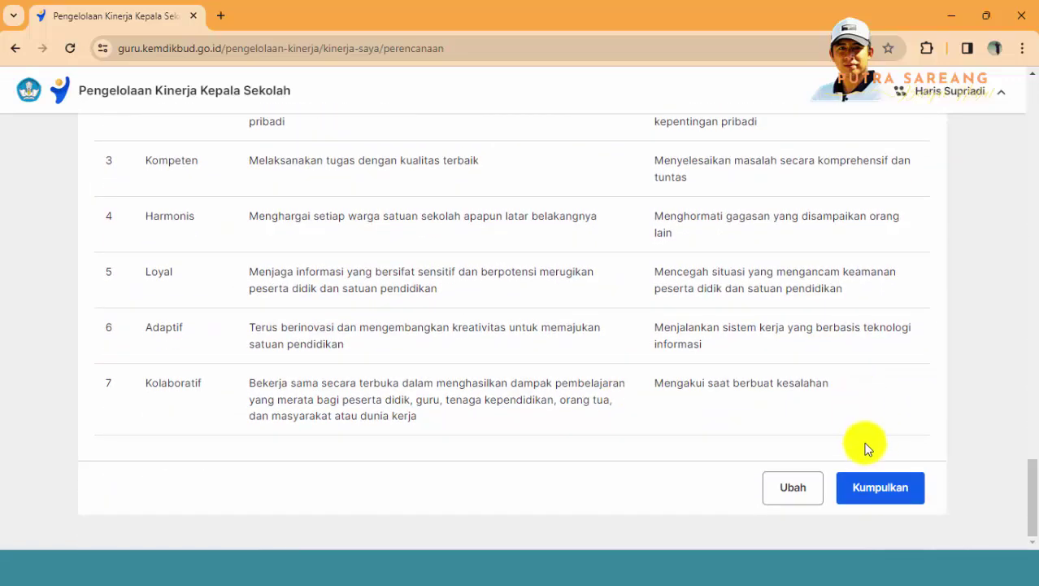
# Submit the January–June 2024 Perencanaan Kinerja to the Kepala Dinas Pendidikan and confirm the submission.
pyautogui.click(889, 493)
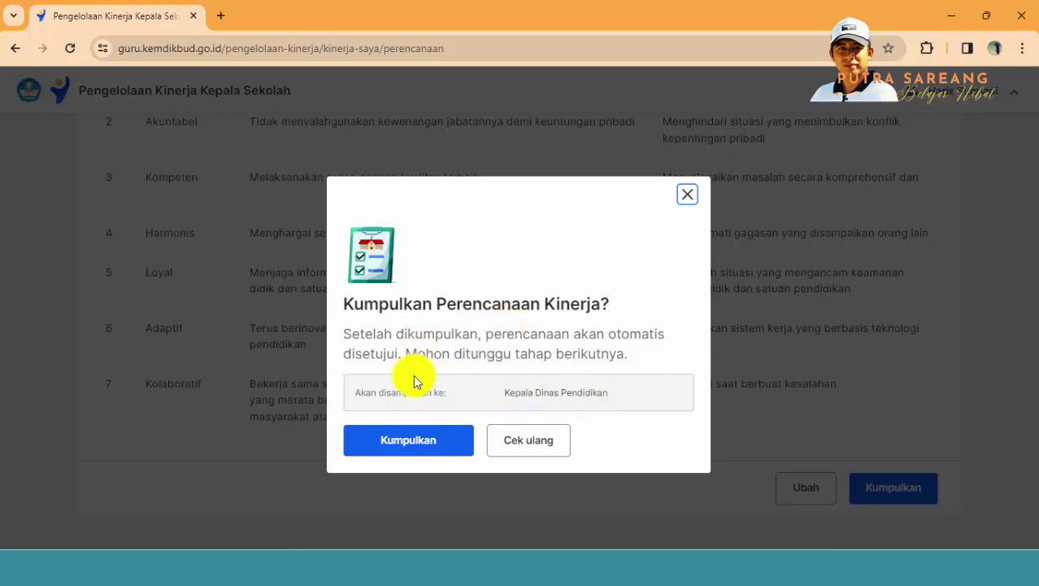
pyautogui.click(417, 441)
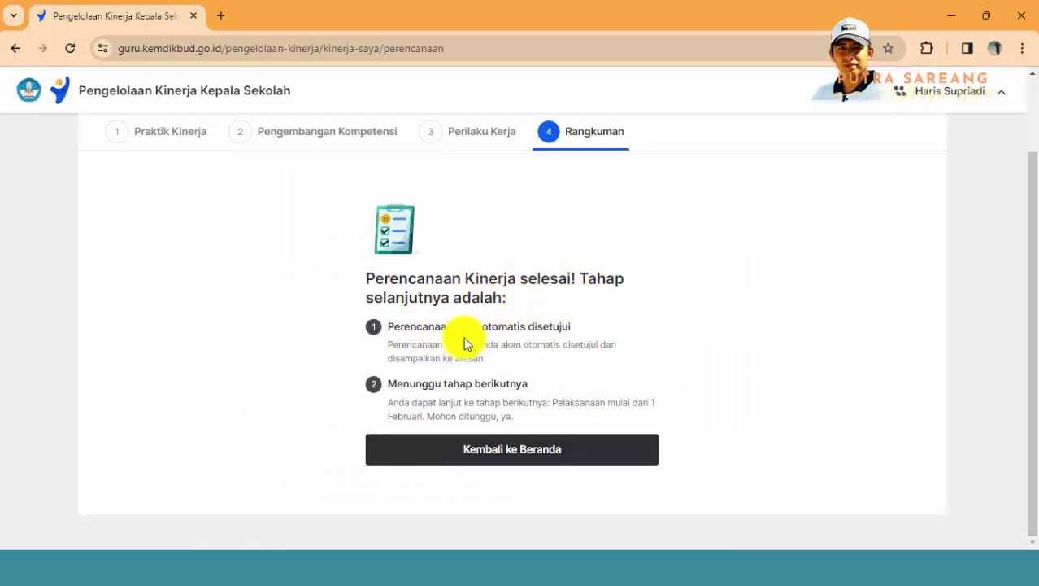
# Return to the Beranda and open Pengelolaan Kinerja Anda to view the current performance management stage.
pyautogui.click(550, 457)
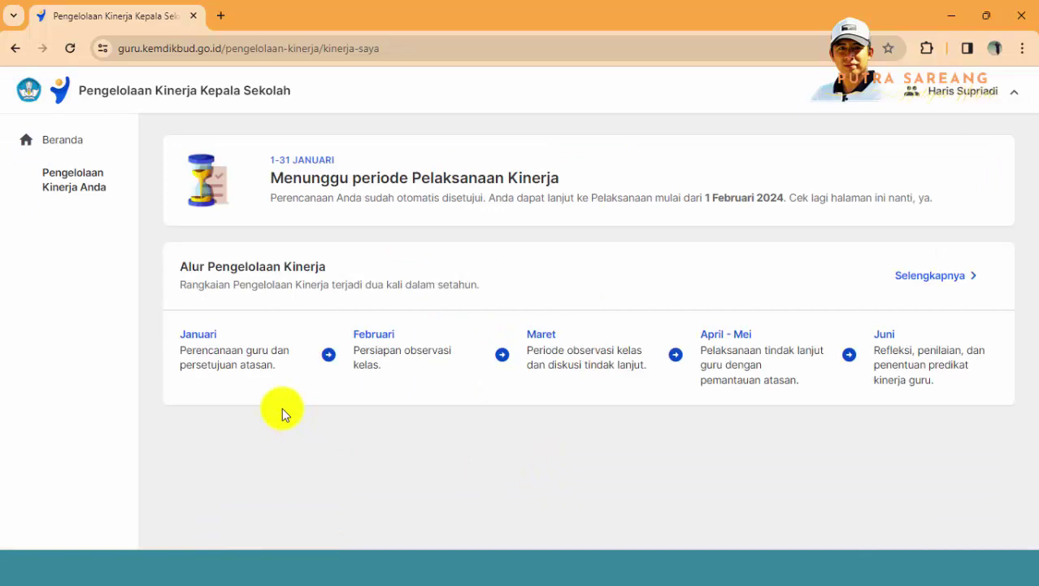
pyautogui.click(72, 187)
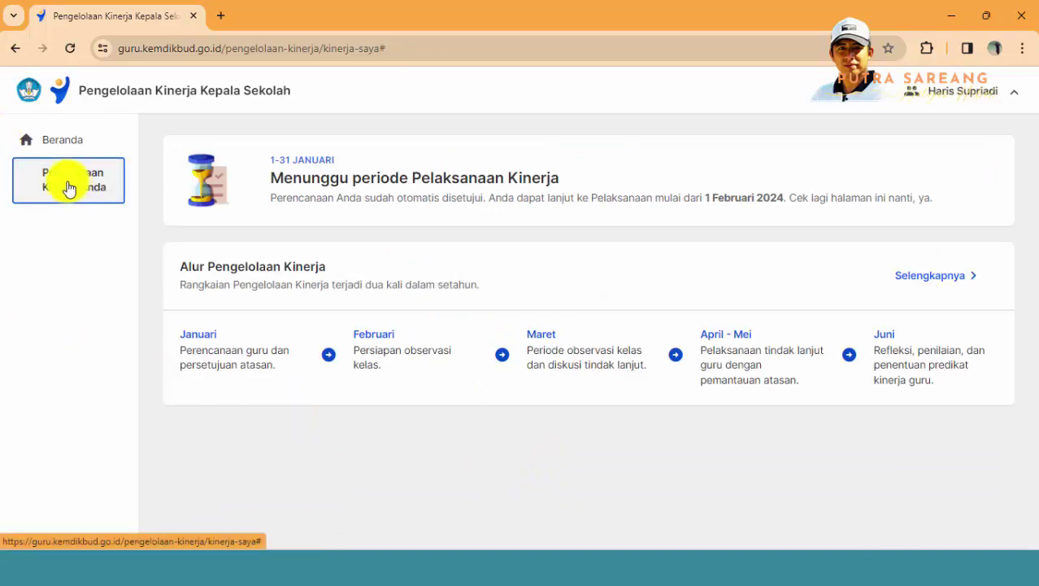
pyautogui.click(68, 188)
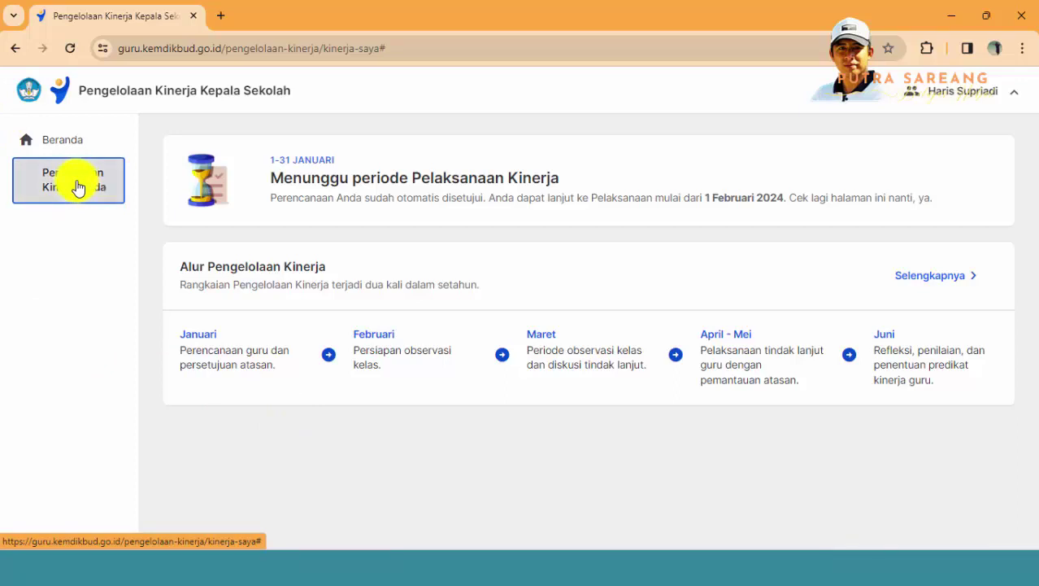